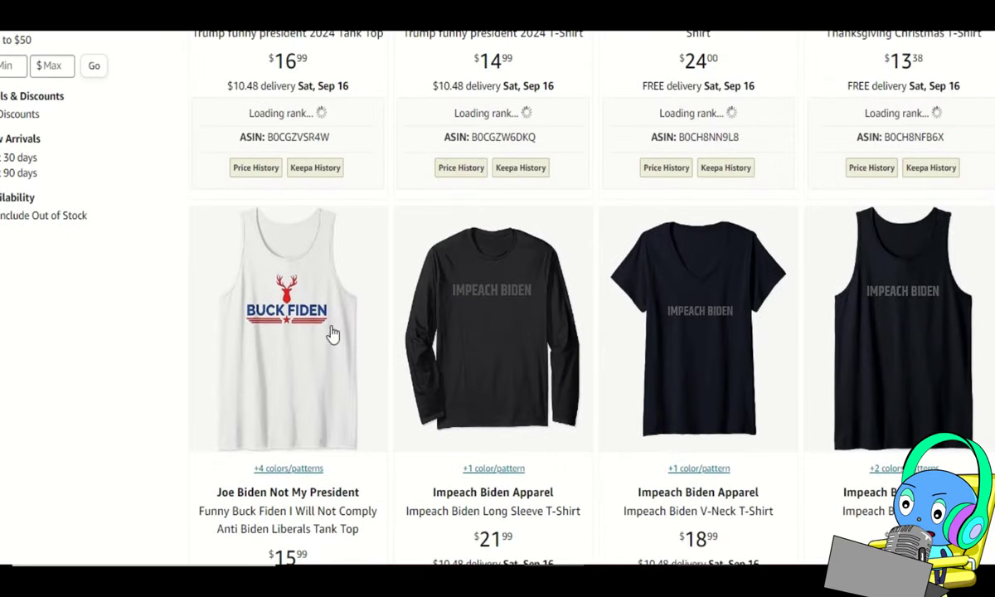
# Open the white Buck Fiden tank top listing in a new tab and search Merch Research for "buck fiden" T-shirts.
pyautogui.rightClick(282, 358)
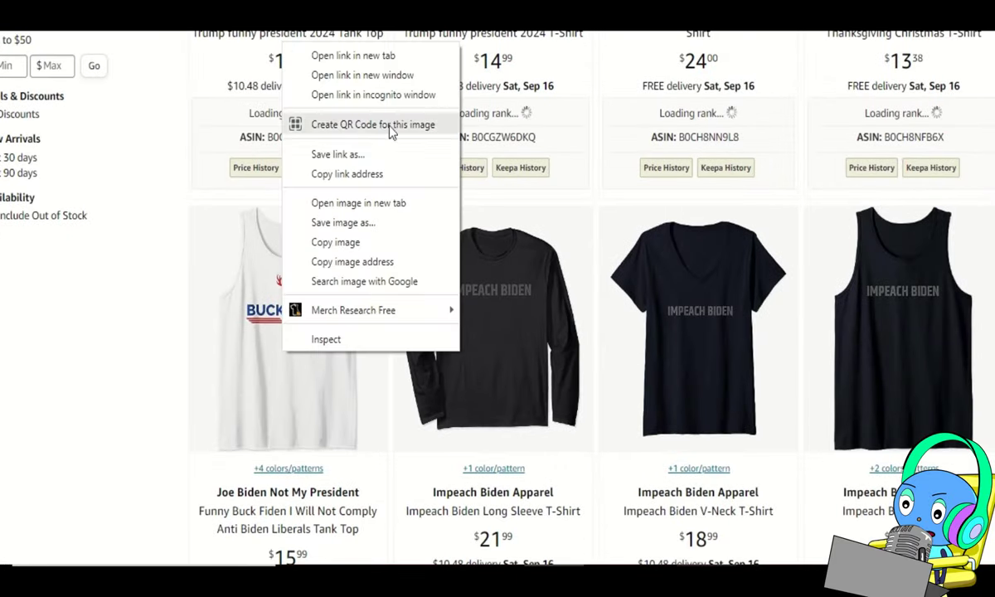
pyautogui.click(362, 50)
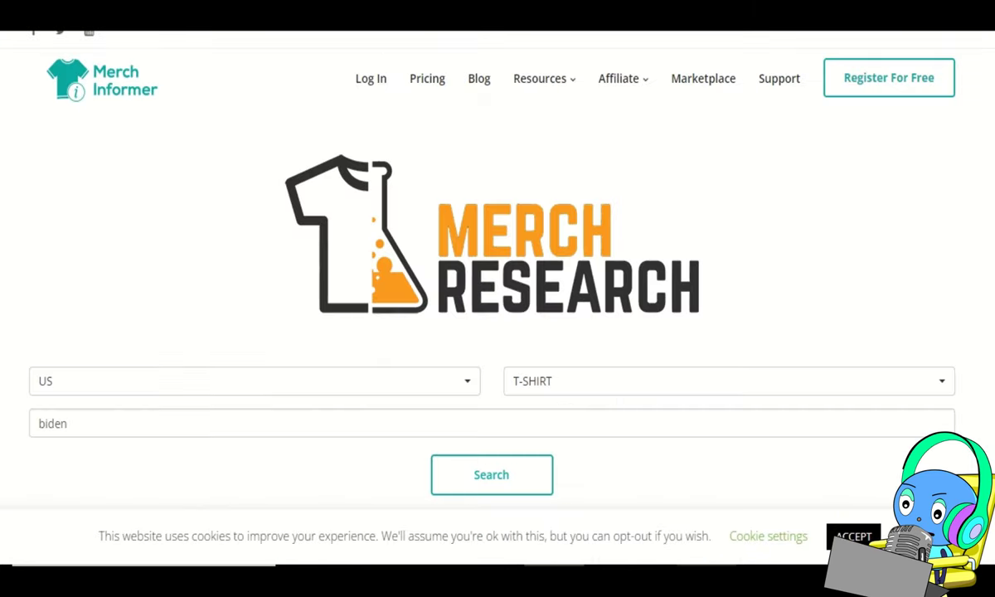
pyautogui.click(344, 428)
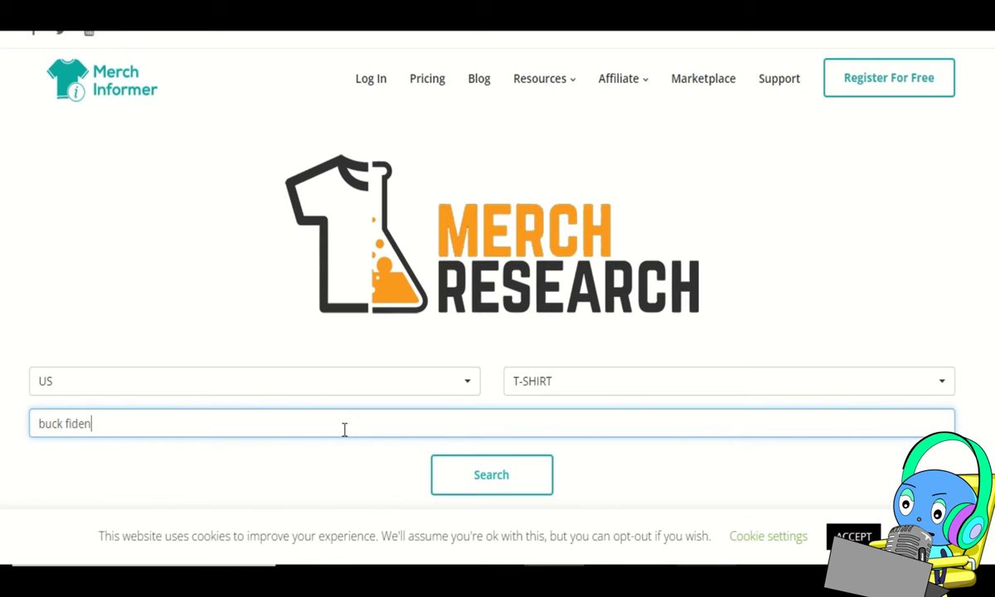
pyautogui.click(528, 479)
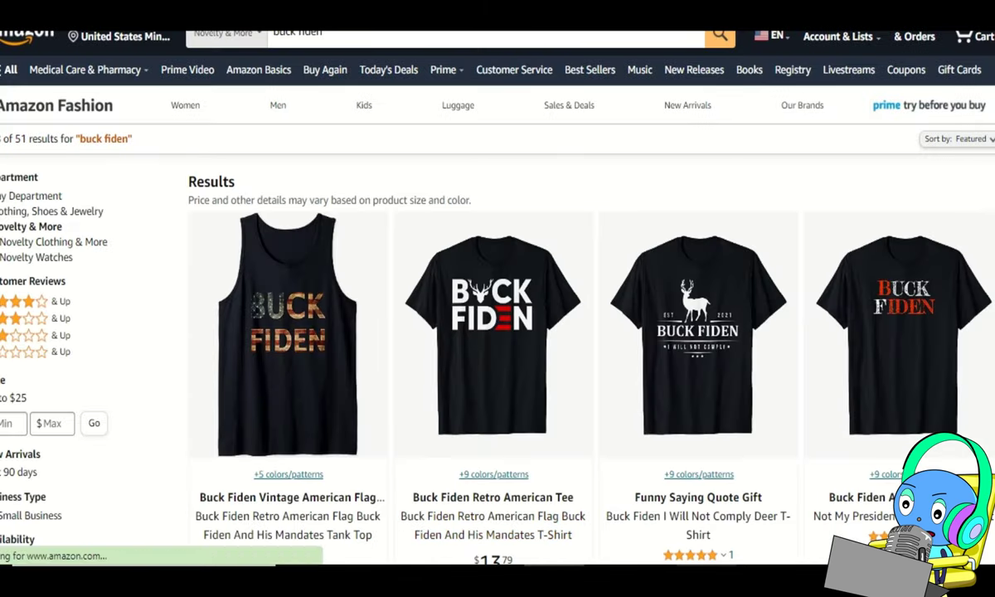
# Examine the "buck fiden" shirt results on Amazon for their designs, sales ranks and product details.
pyautogui.scroll(-2, 497, 332)
pyautogui.scroll(-5, 464, 282)
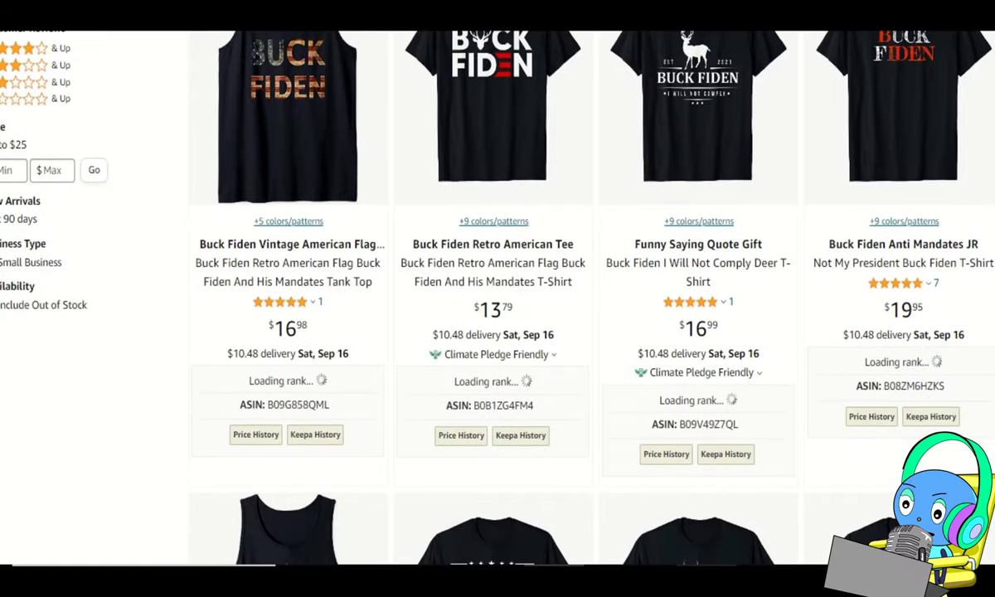
pyautogui.scroll(-1, 497, 298)
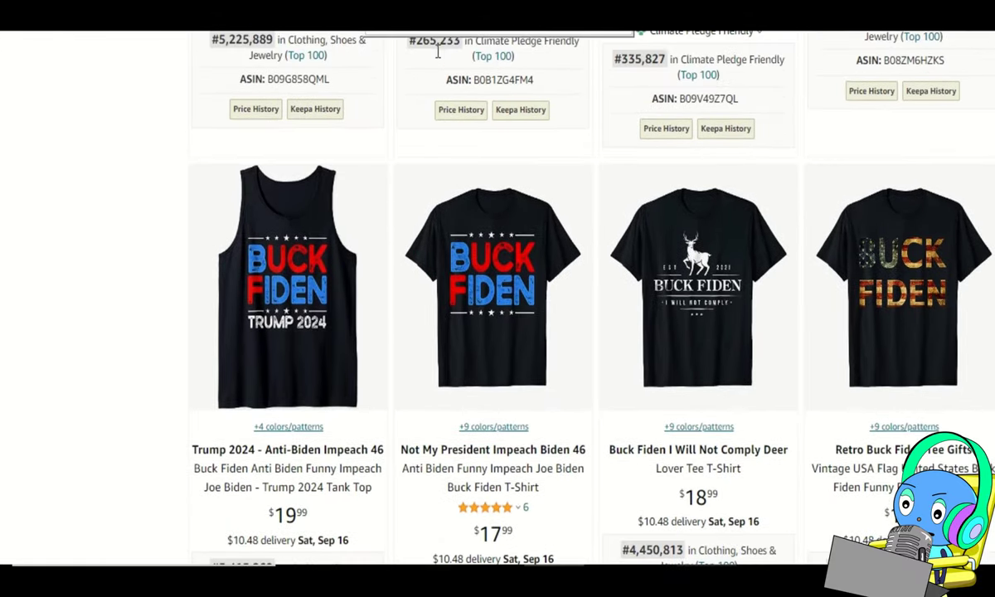
pyautogui.moveTo(532, 121)
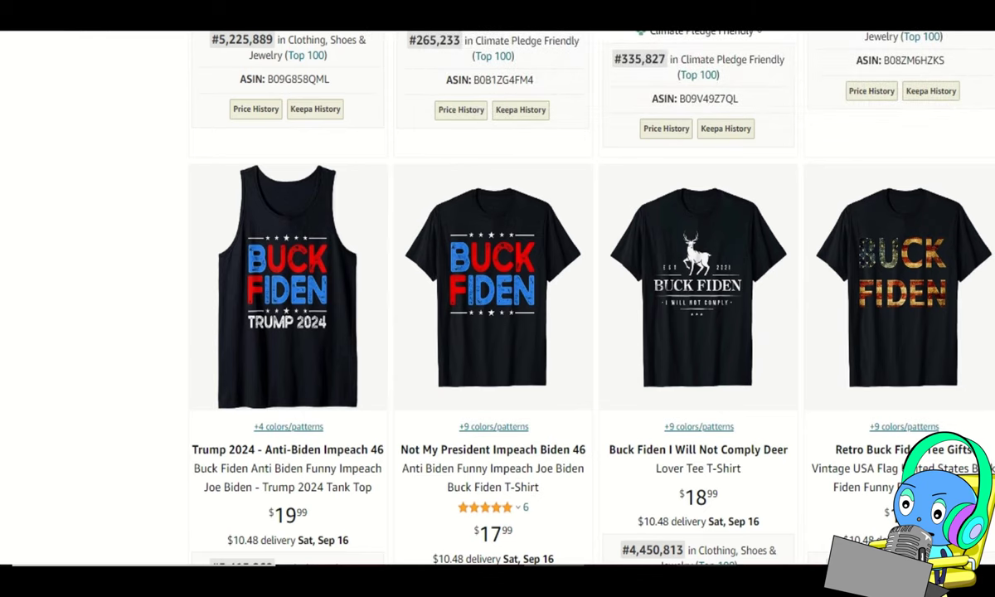
pyautogui.scroll(5, 387, 192)
pyautogui.scroll(-5, 204, 367)
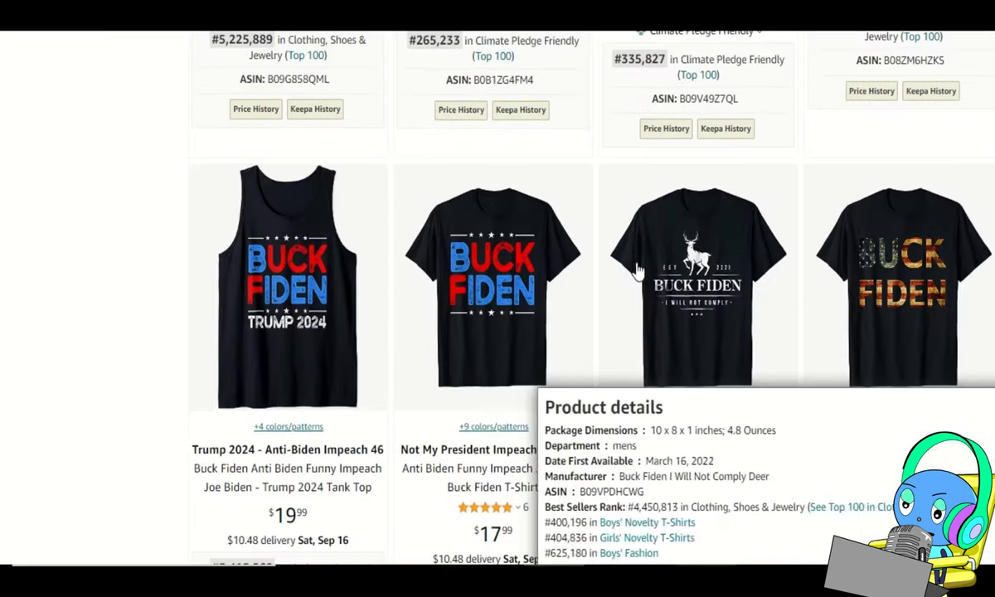
pyautogui.scroll(-4, 928, 116)
pyautogui.scroll(-3, 498, 298)
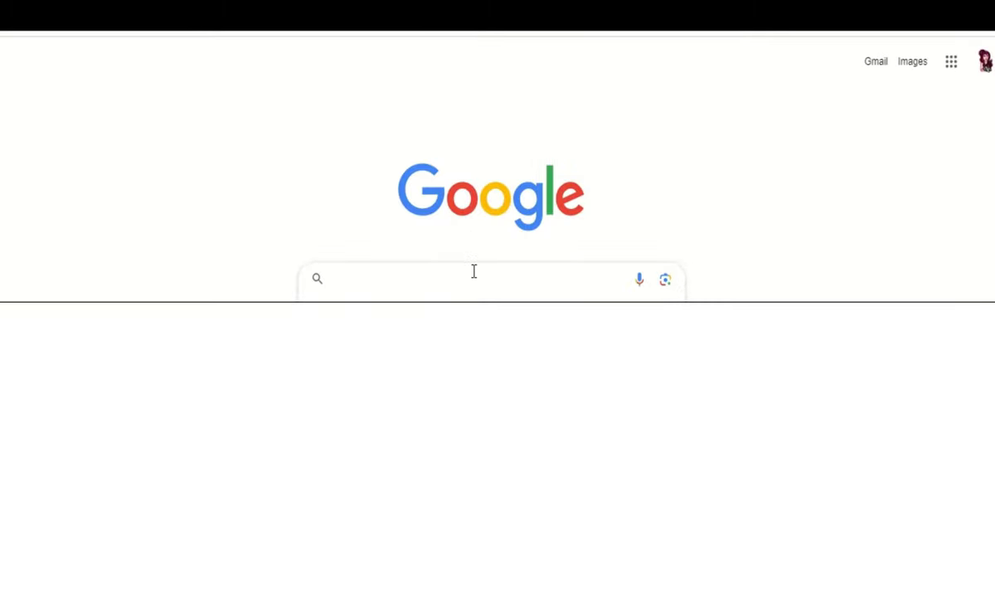
# Search Google for "freepik" and open the Freepik website.
pyautogui.hotkey('ctrl', 'z')
pyautogui.write('freepik')
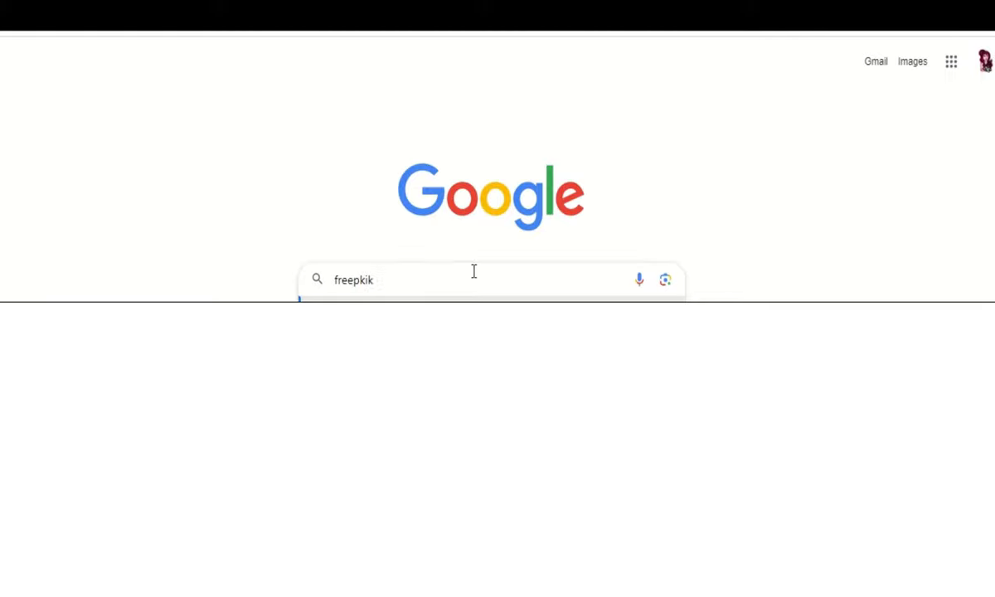
pyautogui.press('Return')
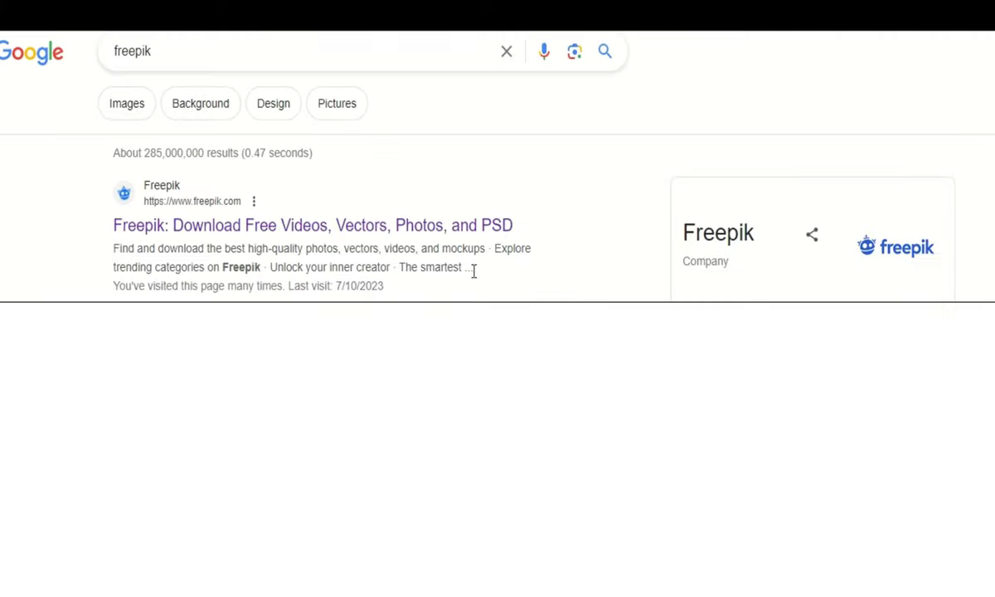
pyautogui.click(285, 223)
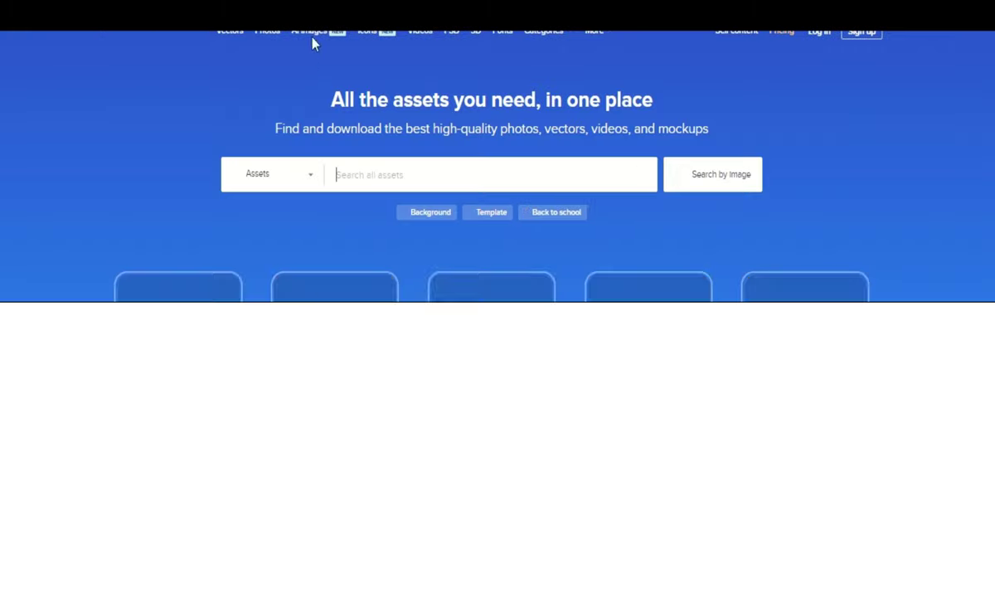
# Search Freepik for "deer antelop" and limit the results to free vectors.
pyautogui.click(359, 171)
pyautogui.write('deer antl')
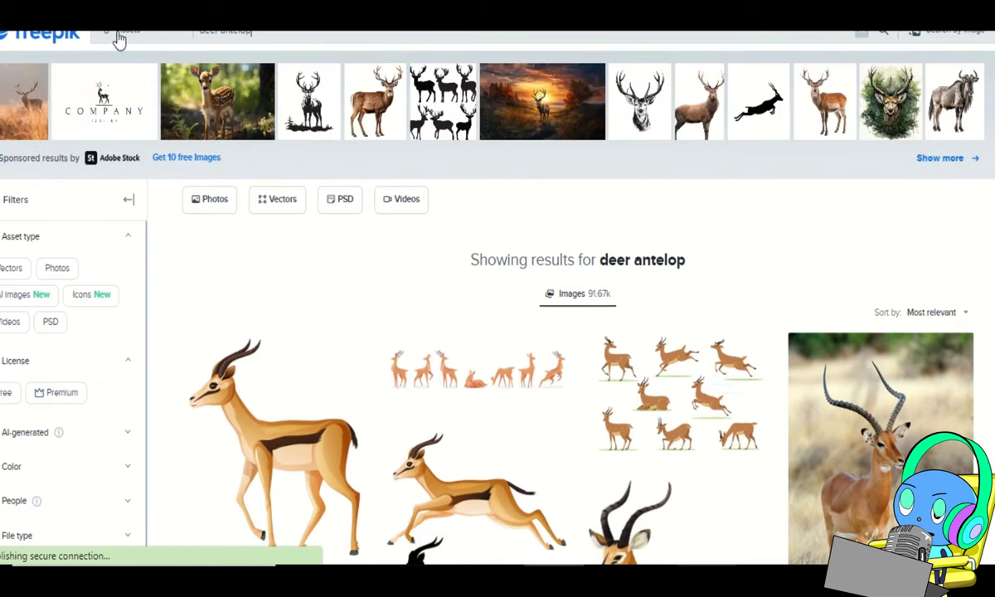
pyautogui.click(125, 33)
pyautogui.click(134, 105)
pyautogui.click(141, 106)
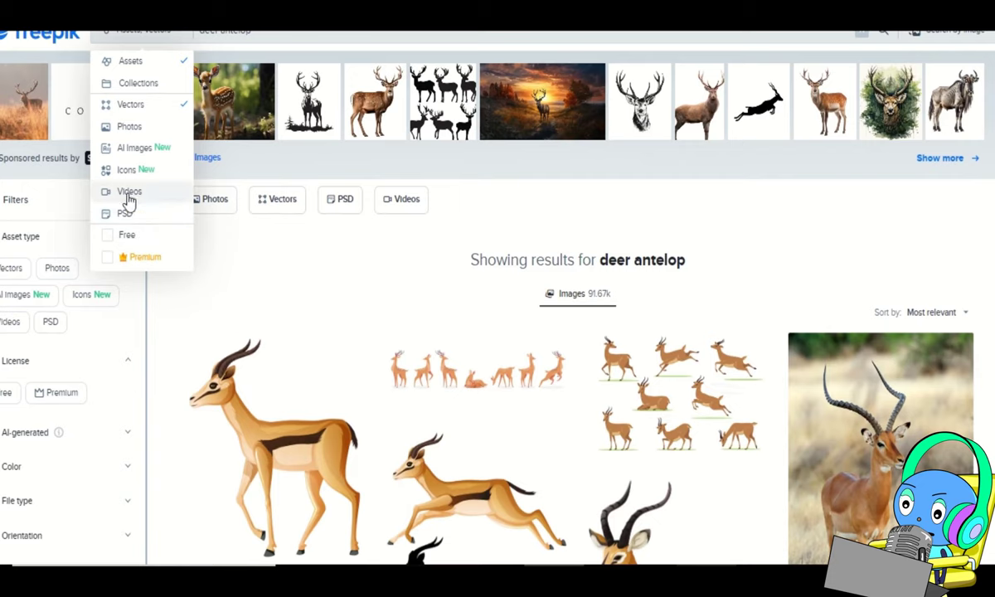
pyautogui.click(131, 236)
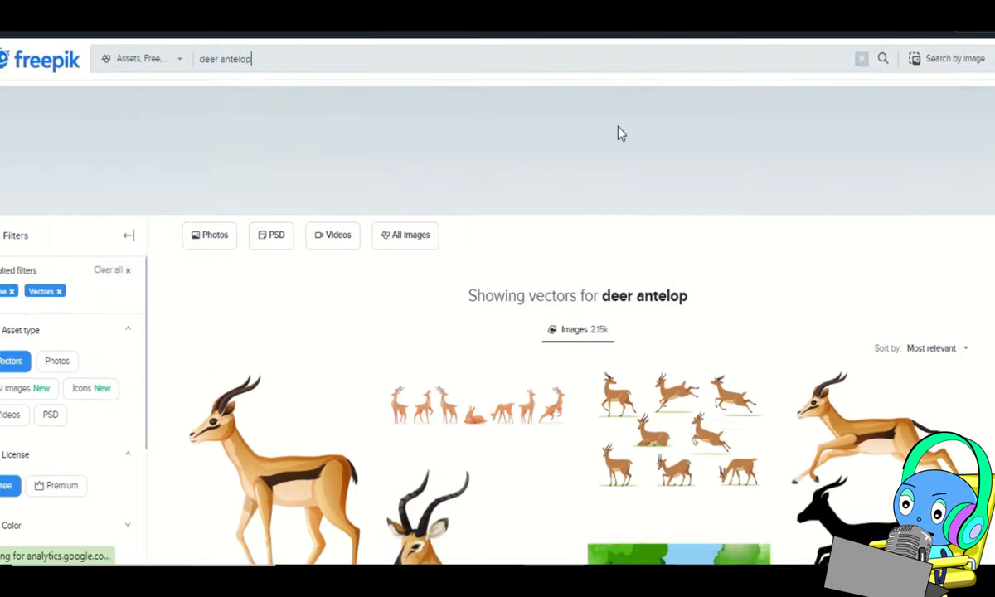
# Browse the deer vectors and open the hand-painted brown deer with dark antlers in a new tab.
pyautogui.scroll(-15, 638, 207)
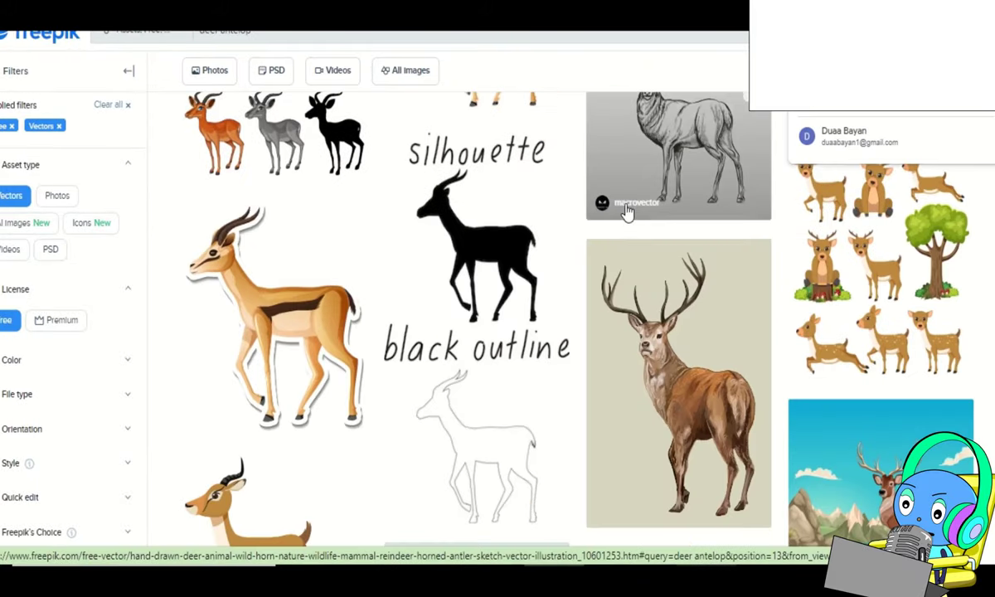
pyautogui.scroll(-3, 612, 157)
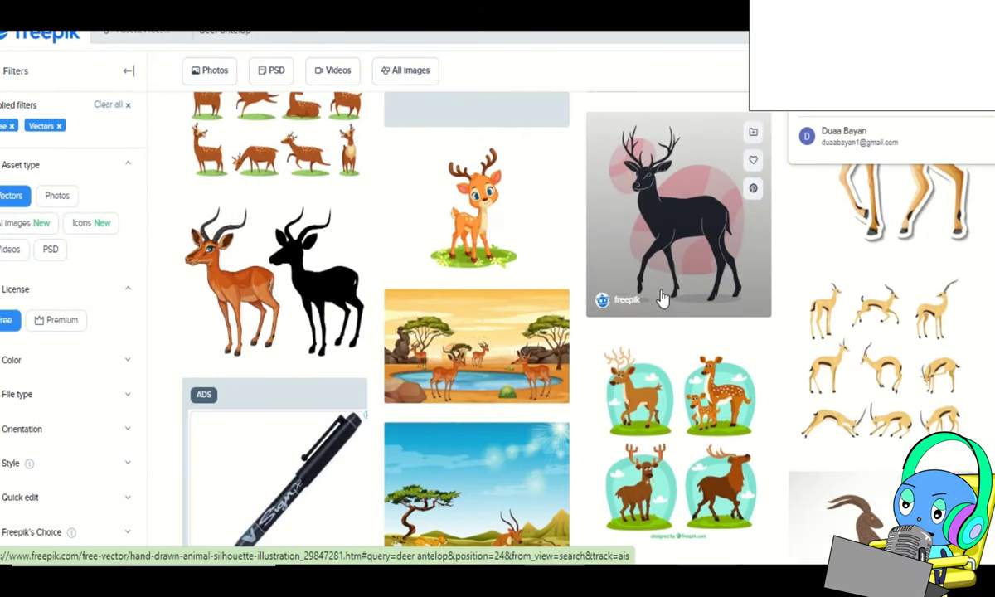
pyautogui.scroll(-2, 661, 279)
pyautogui.scroll(-3, 661, 280)
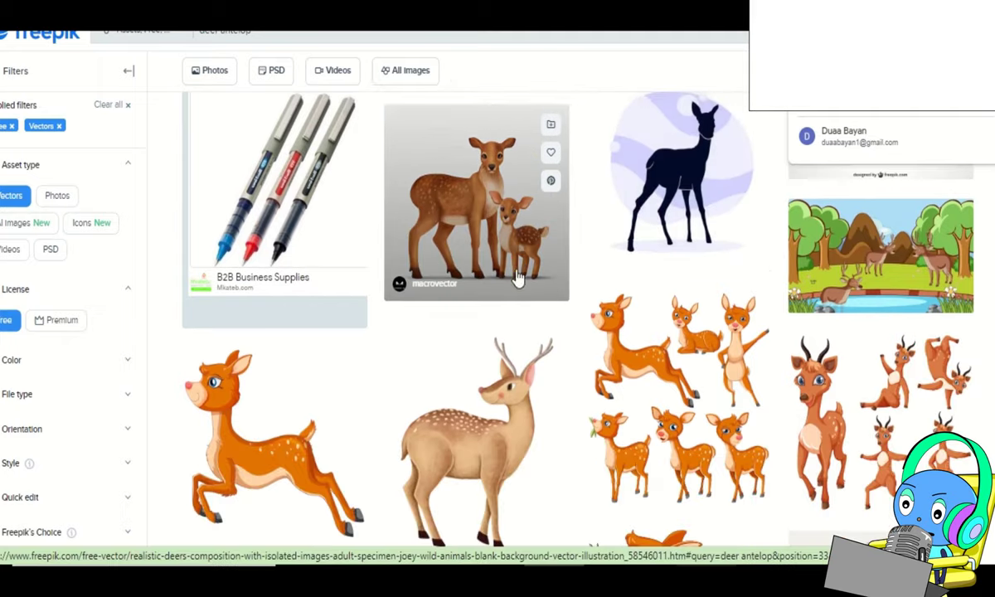
pyautogui.scroll(-5, 515, 277)
pyautogui.scroll(-1, 524, 217)
pyautogui.scroll(-3, 529, 313)
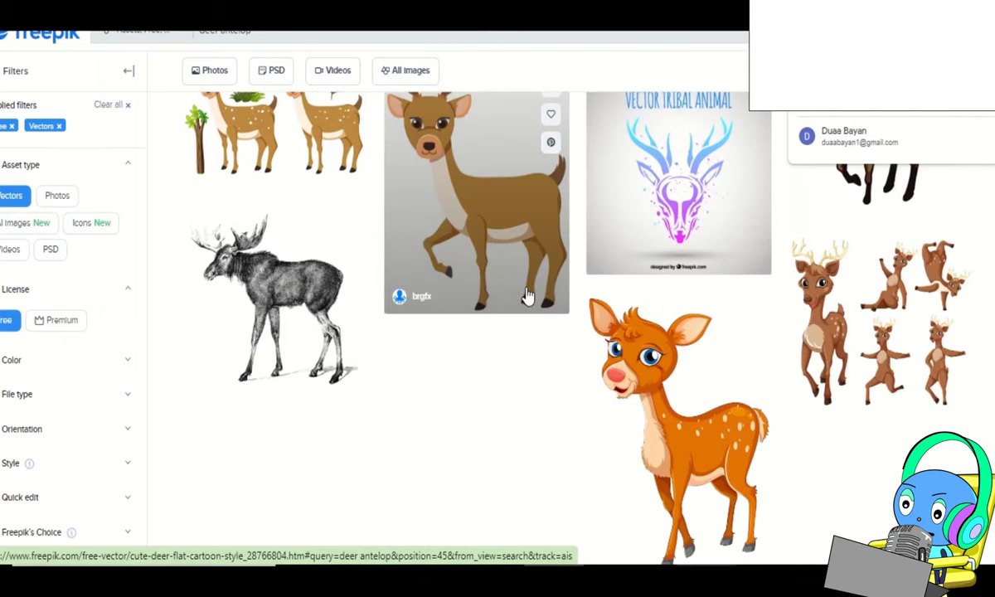
pyautogui.scroll(2, 527, 296)
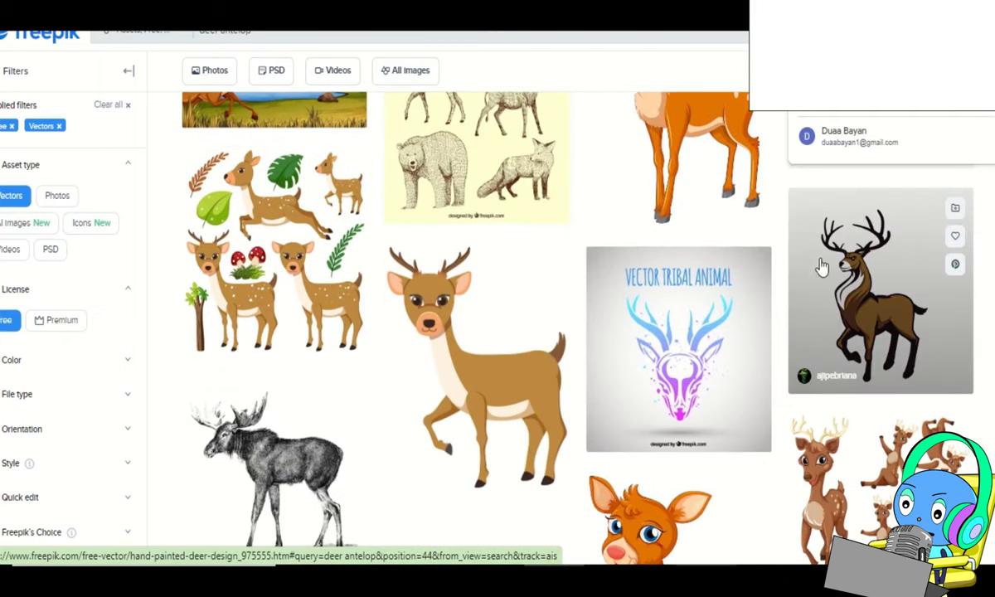
pyautogui.rightClick(875, 241)
pyautogui.click(899, 258)
pyautogui.click(414, 12)
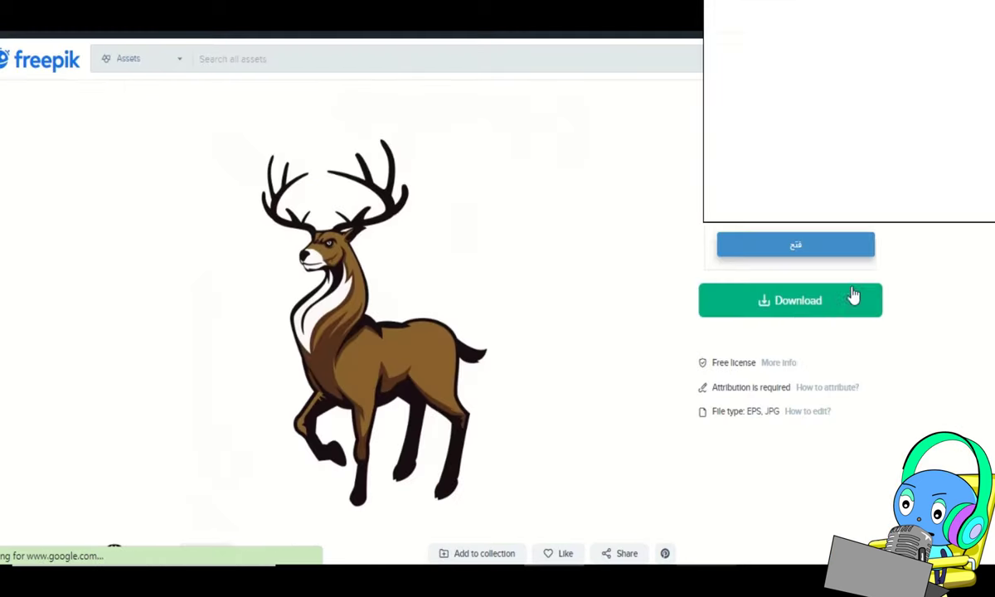
# Return to the "deer antelop" vector results and go to the second results page.
pyautogui.click(282, 11)
pyautogui.scroll(-5, 704, 332)
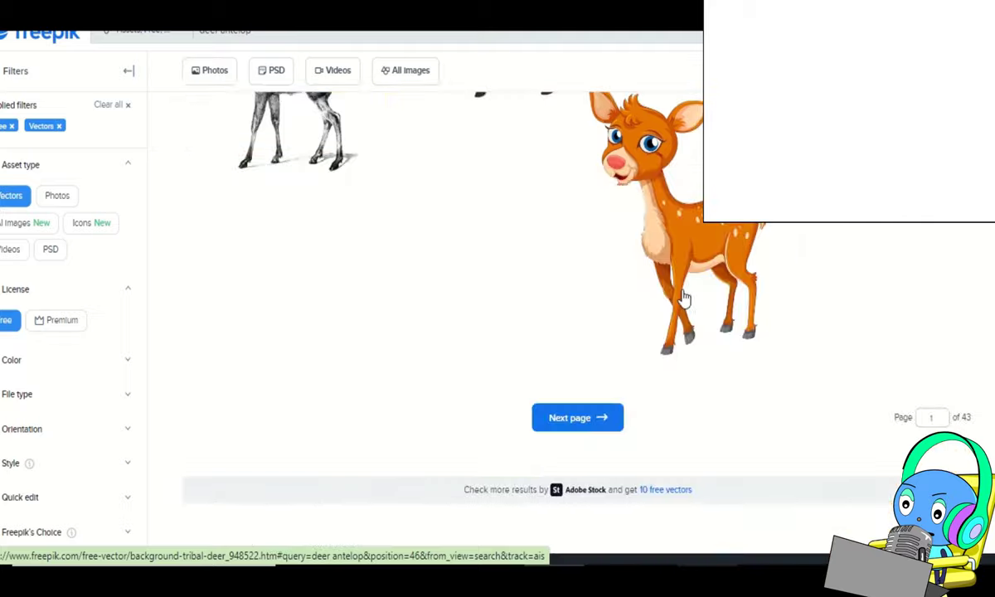
pyautogui.scroll(3, 679, 323)
pyautogui.scroll(-4, 673, 295)
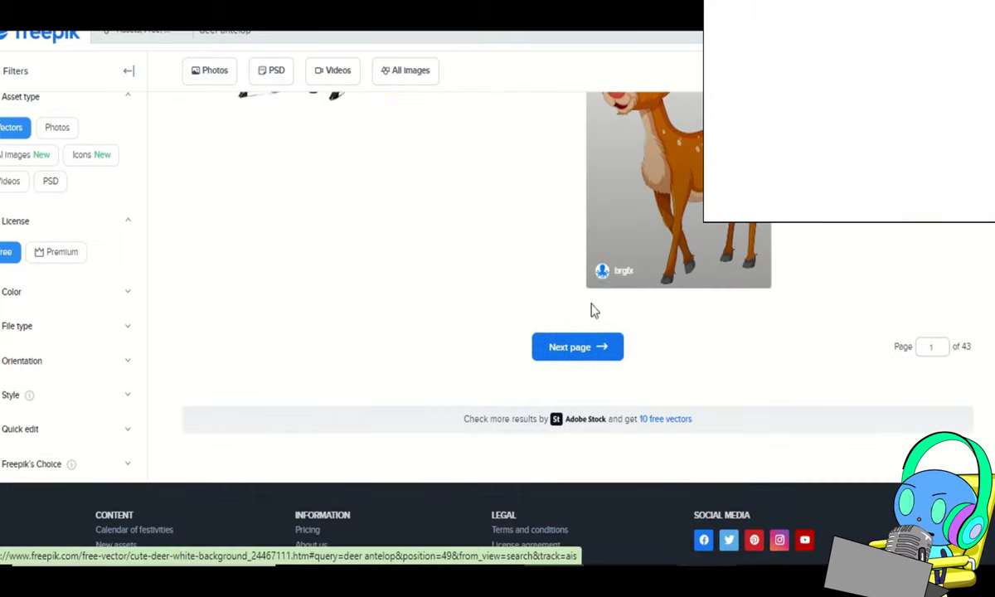
pyautogui.click(579, 353)
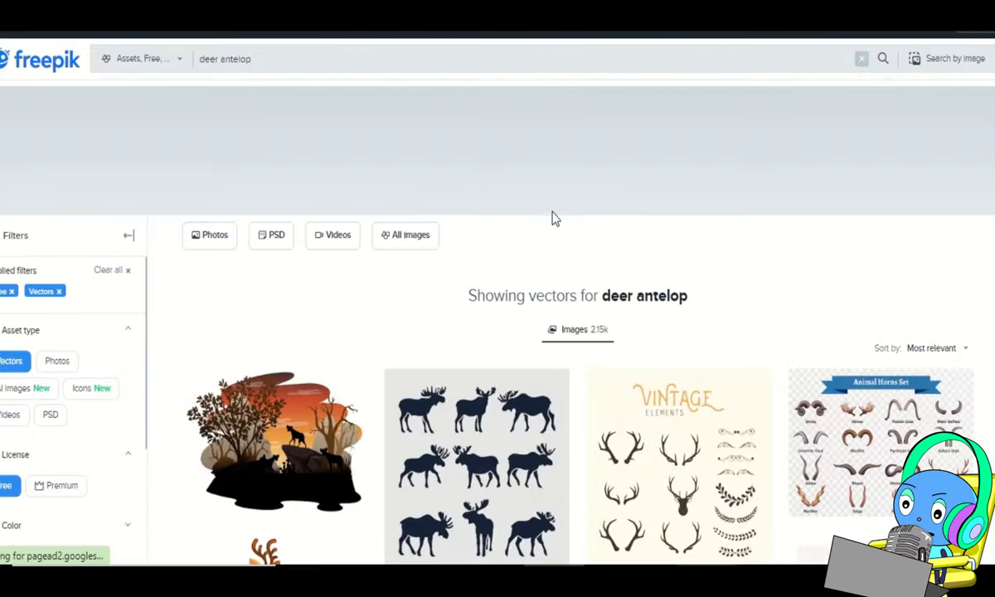
# Find the black deer head with large antlers on the second results page and open it in a new tab.
pyautogui.scroll(-3, 543, 217)
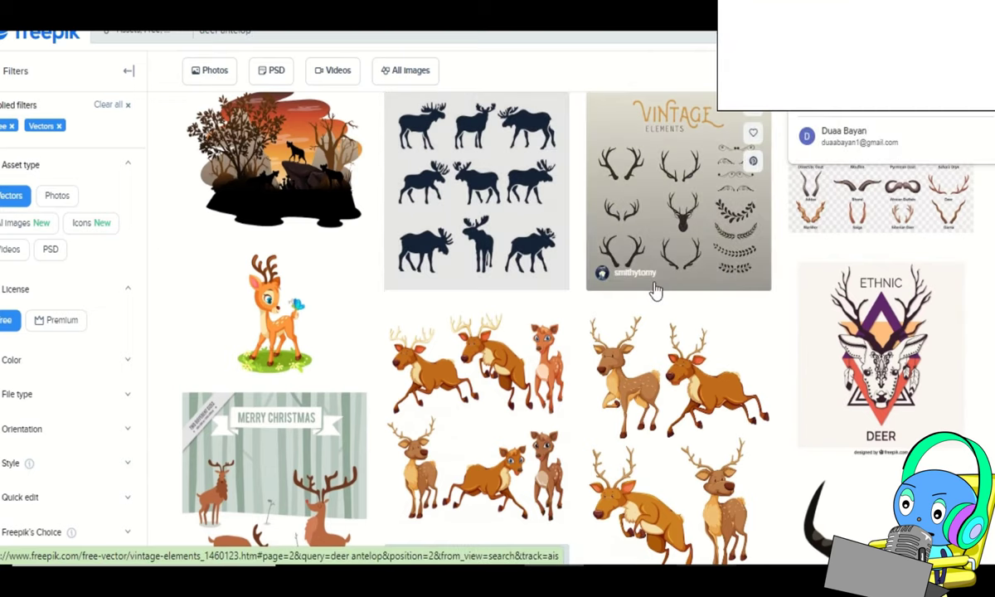
pyautogui.scroll(-2, 654, 286)
pyautogui.scroll(-1, 655, 280)
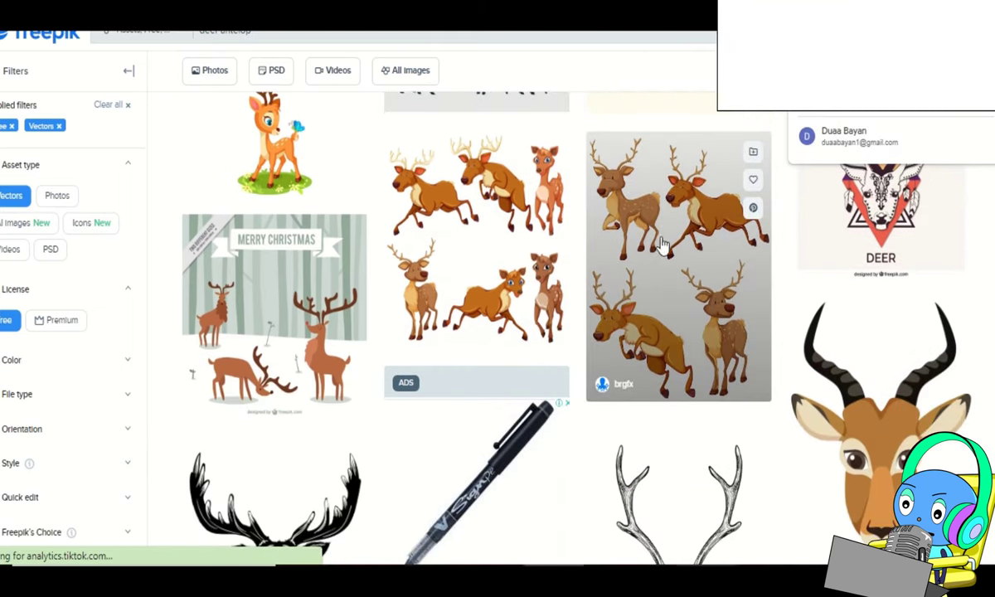
pyautogui.scroll(-3, 655, 228)
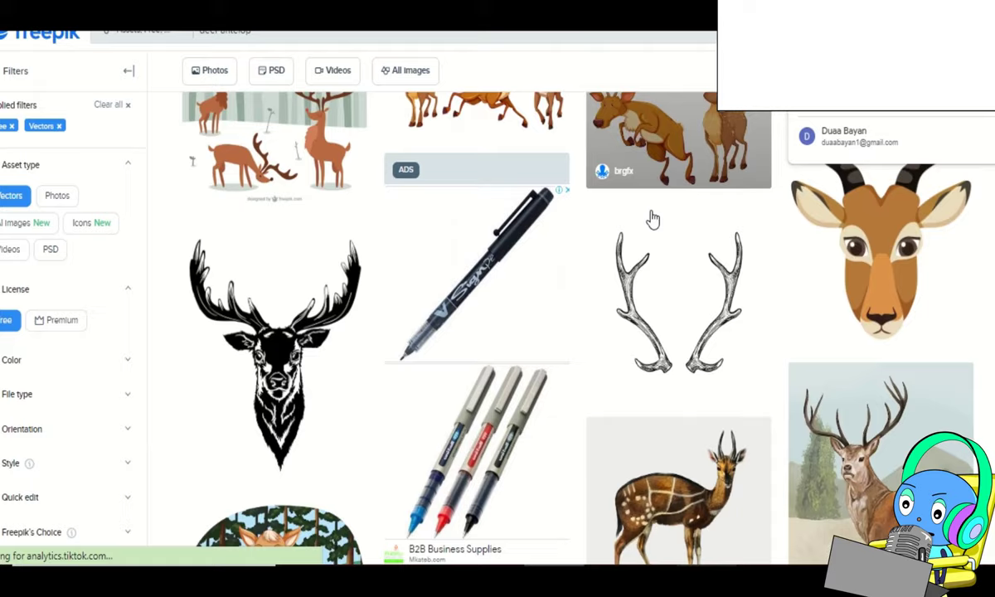
pyautogui.scroll(1, 651, 233)
pyautogui.scroll(-2, 650, 224)
pyautogui.scroll(1, 651, 223)
pyautogui.scroll(1, 648, 240)
pyautogui.scroll(-2, 646, 228)
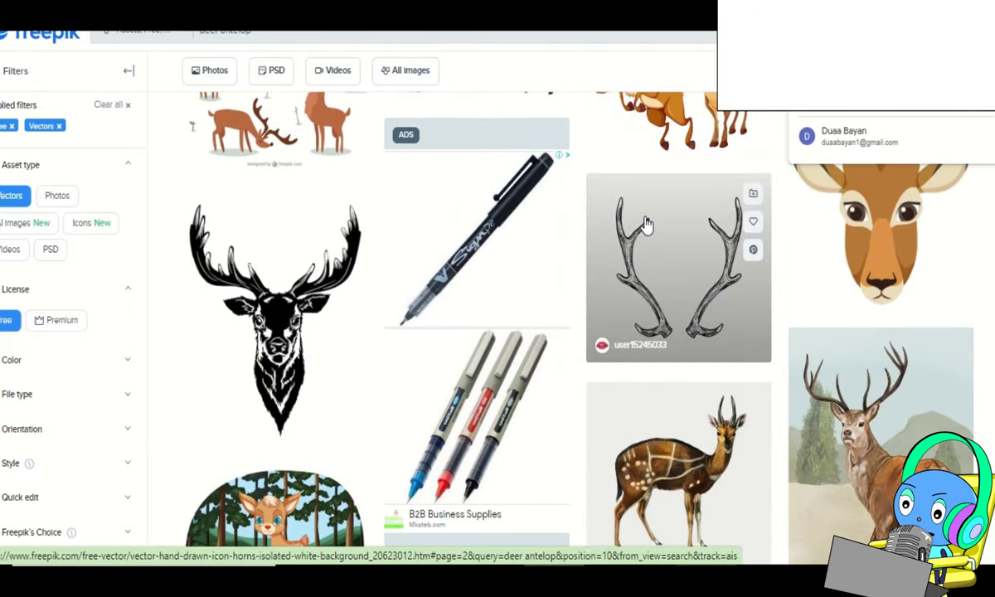
pyautogui.scroll(-1, 646, 224)
pyautogui.rightClick(274, 238)
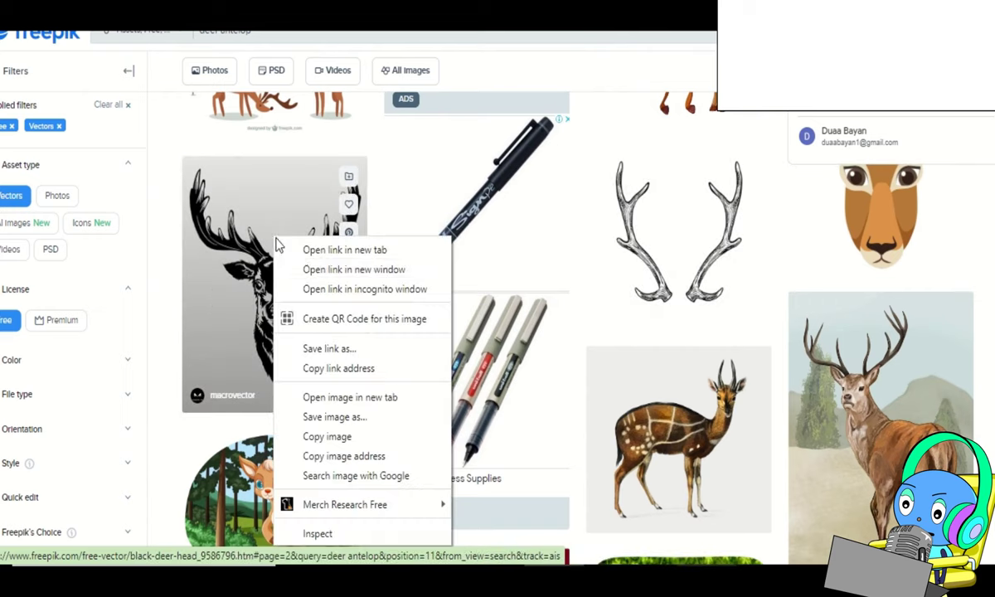
pyautogui.click(316, 256)
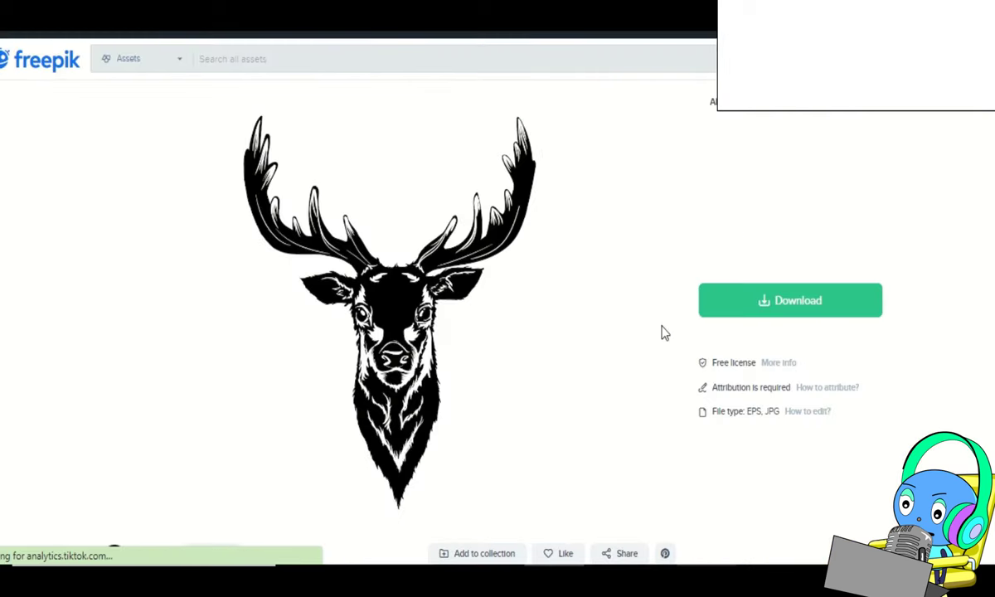
# Download the black deer head vector with the free, attribution-required license and copy its attribution text.
pyautogui.click(795, 308)
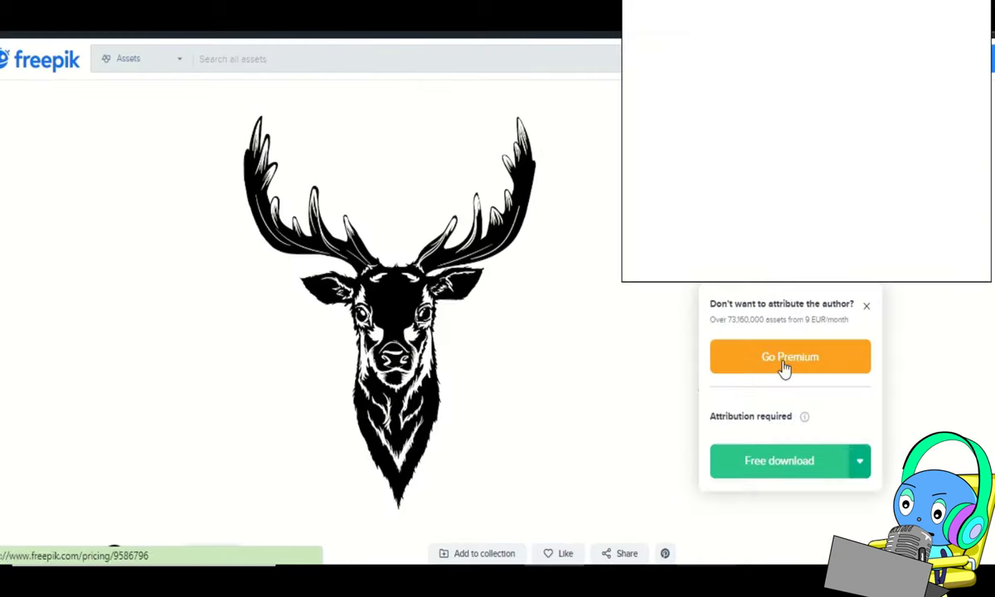
pyautogui.click(755, 466)
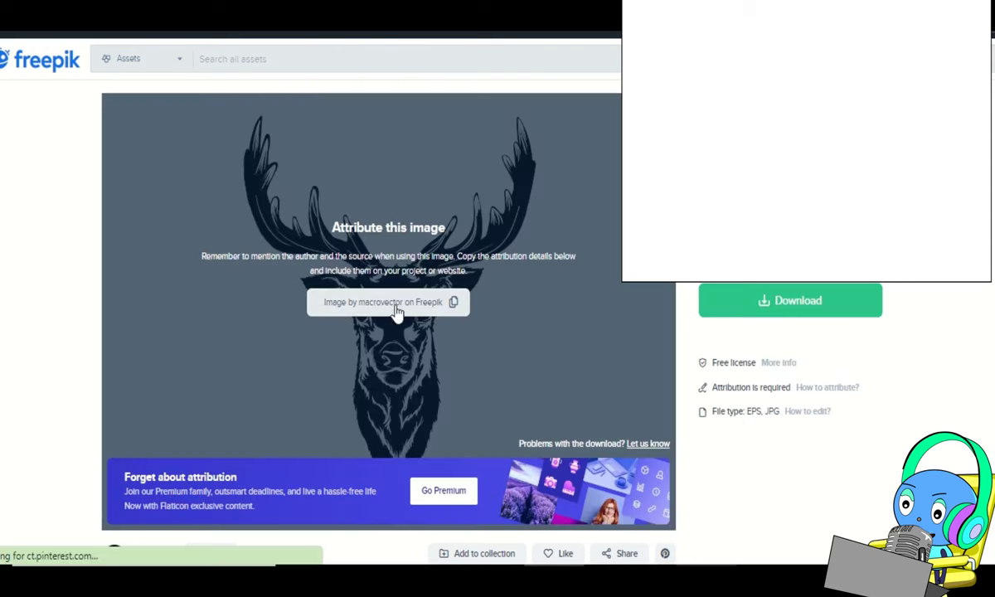
pyautogui.click(383, 303)
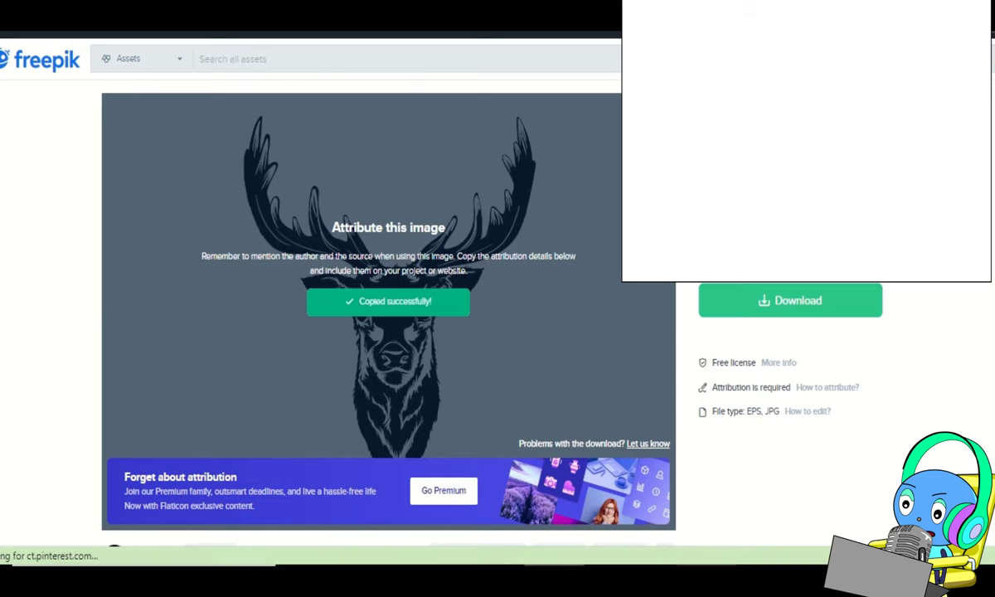
# Open Google Translate in a new tab and paste the copied Freepik attribution code as the source text.
pyautogui.click(598, 11)
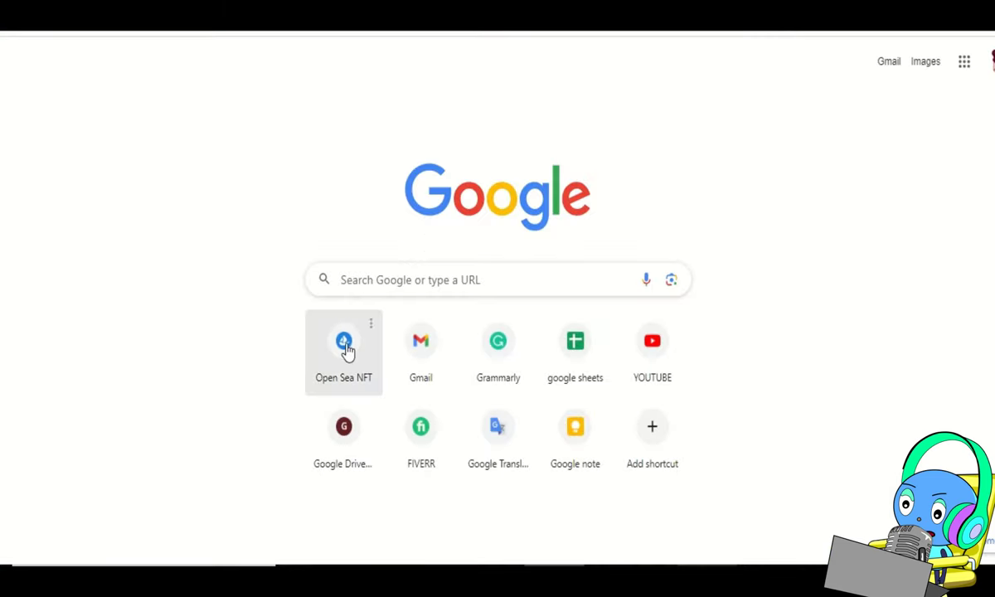
pyautogui.click(497, 439)
pyautogui.write('<a href="https://www.freepik.com/free-vector/black-deer-head_9586796.htm#page=2&query=deer%20antelop&position=11&from_view=search&track=ais">Image by macrovector</a> on Freepik')
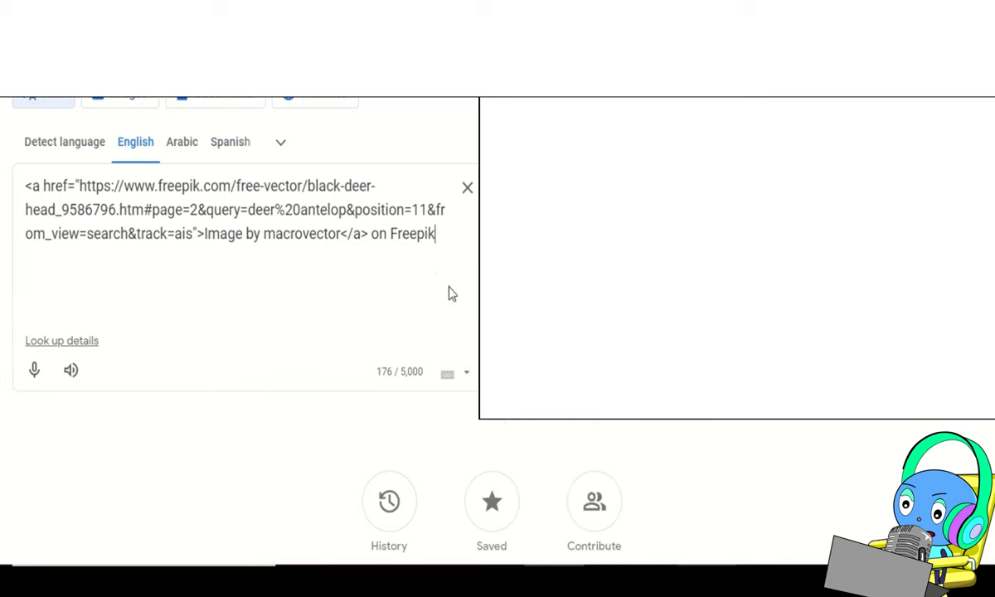
# Inspect the pasted attribution code in Google Translate with English as the source language and go back to the Freepik deer page.
pyautogui.hotkey('ctrl', 'a')
pyautogui.click(451, 302)
pyautogui.click(495, 142)
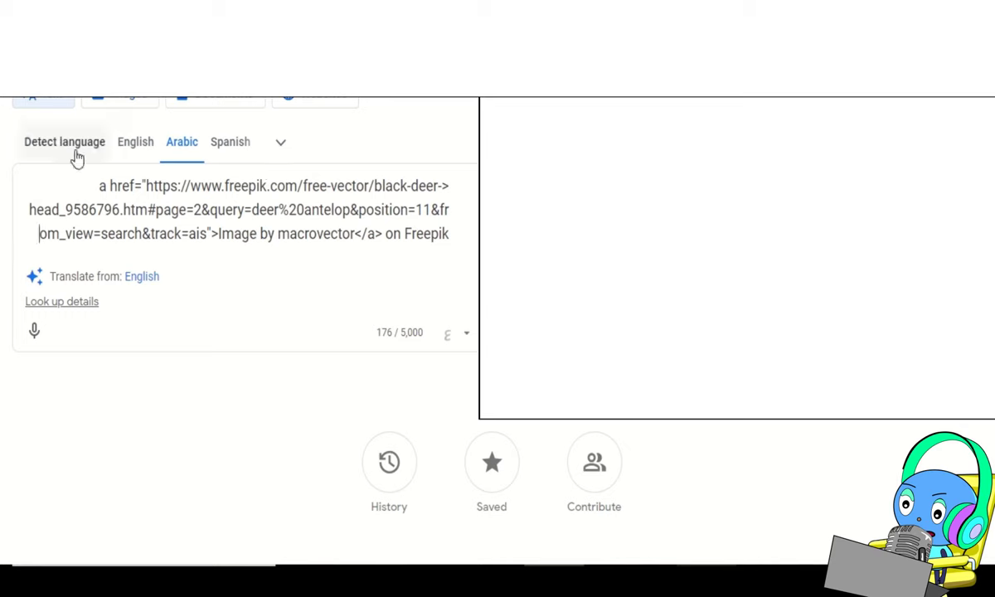
pyautogui.click(135, 141)
pyautogui.hotkey('ctrl', 'shift', 'Tab')
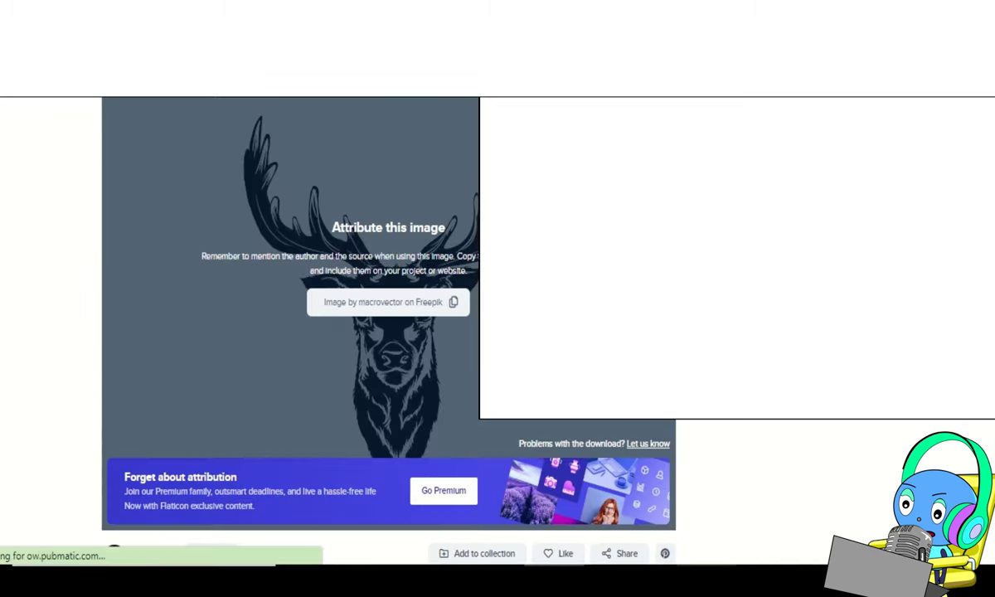
pyautogui.hotkey('ctrl', 'Tab')
pyautogui.hotkey('ctrl', 'shift', 'Tab')
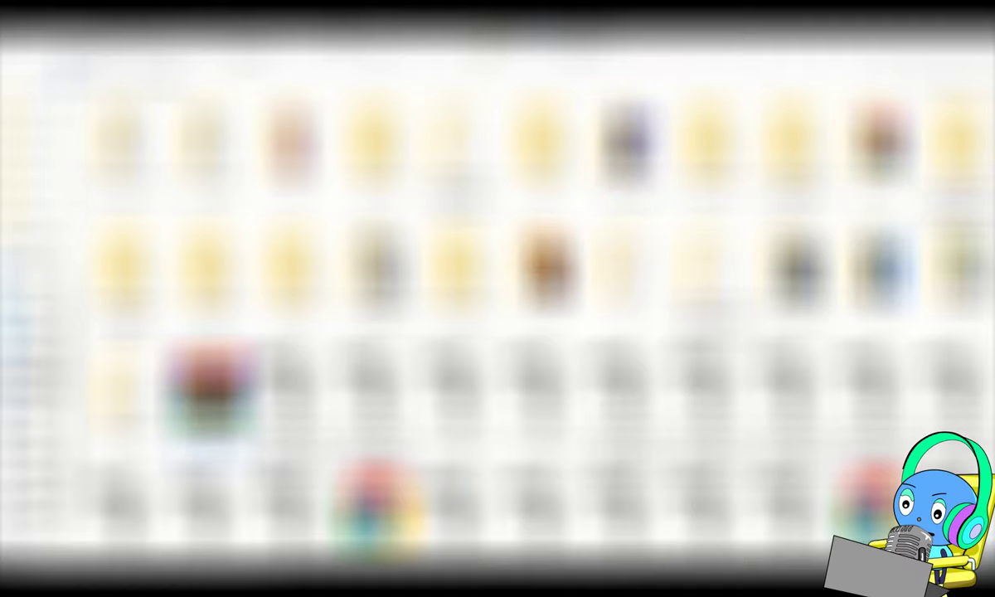
# Open the downloaded black deer head vector in Illustrator and retain the 9-slice scaling option for symbols.
pyautogui.doubleClick(209, 392)
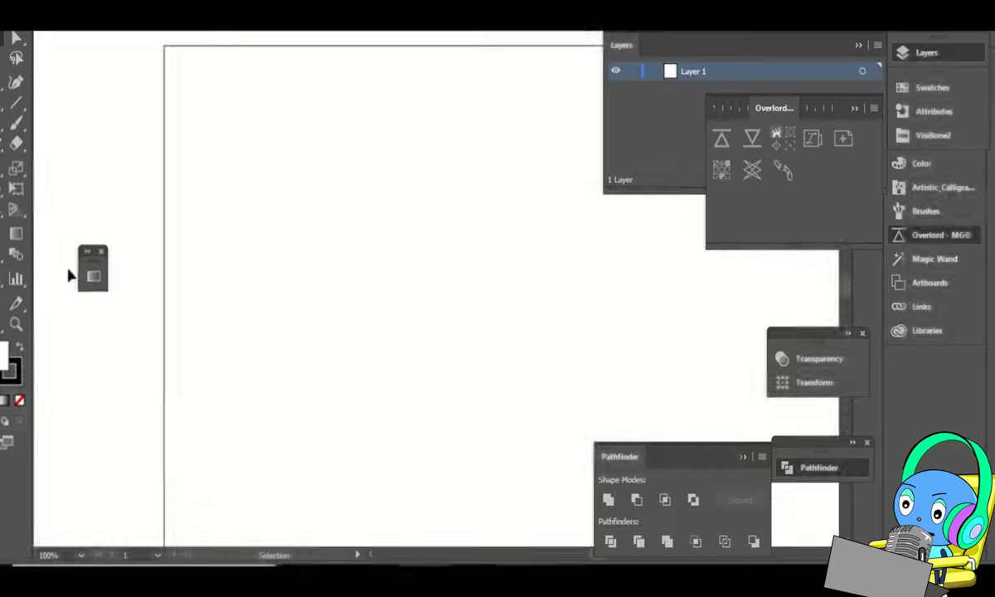
pyautogui.click(97, 280)
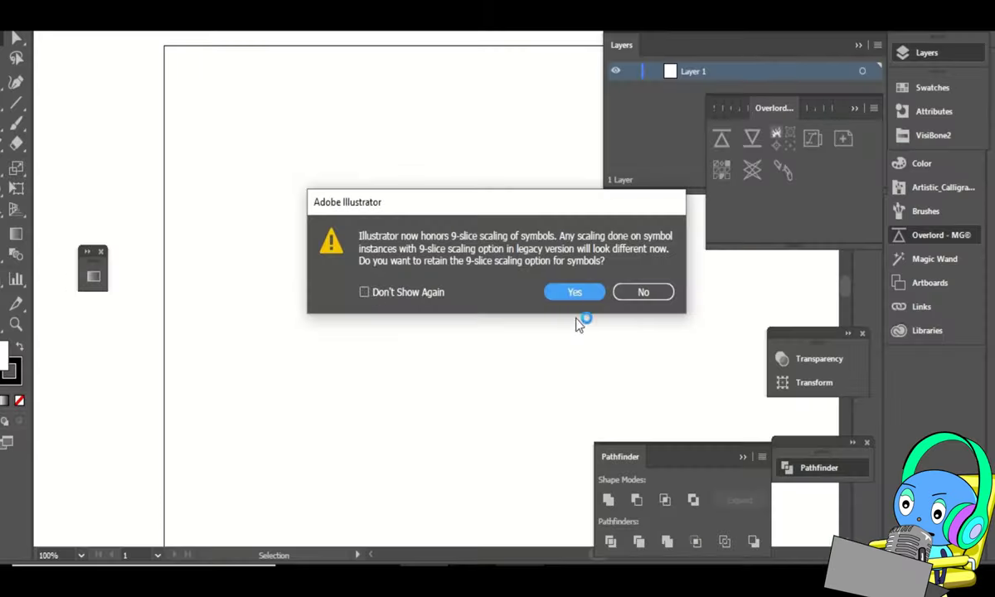
pyautogui.click(578, 297)
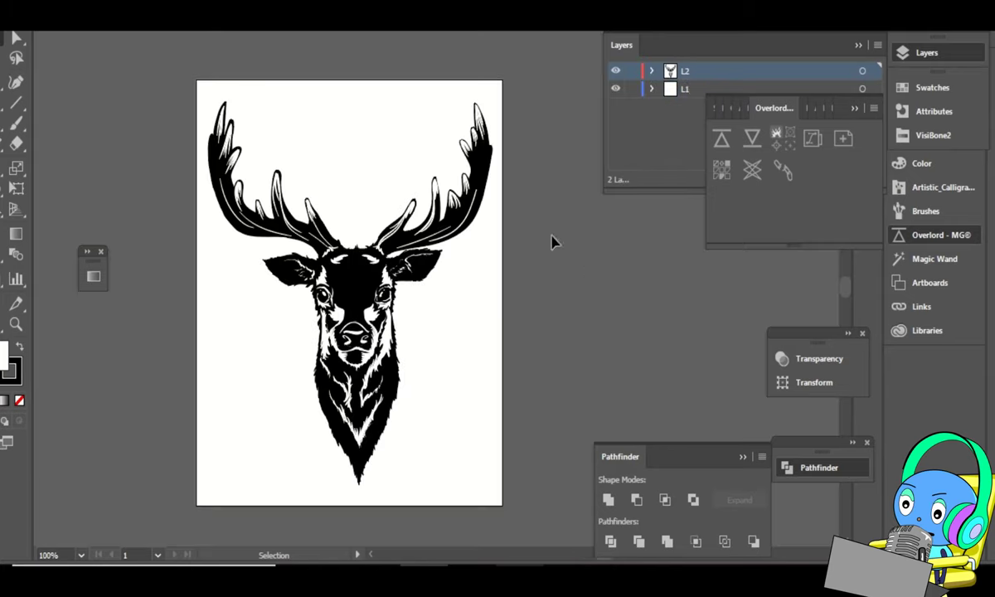
# Select the whole deer head group in isolation mode and copy it into the blank document.
pyautogui.click(460, 221)
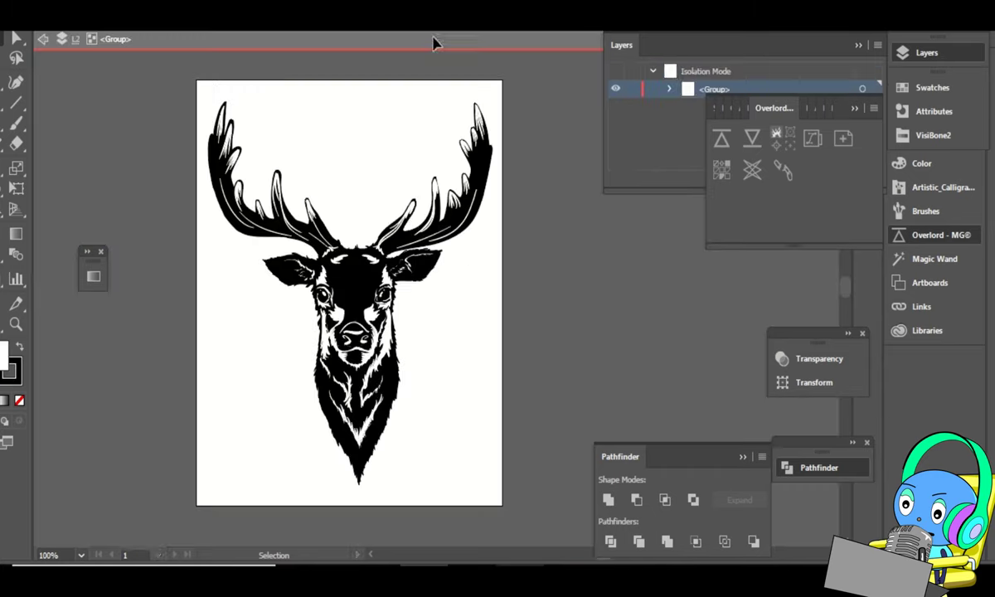
pyautogui.click(398, 281)
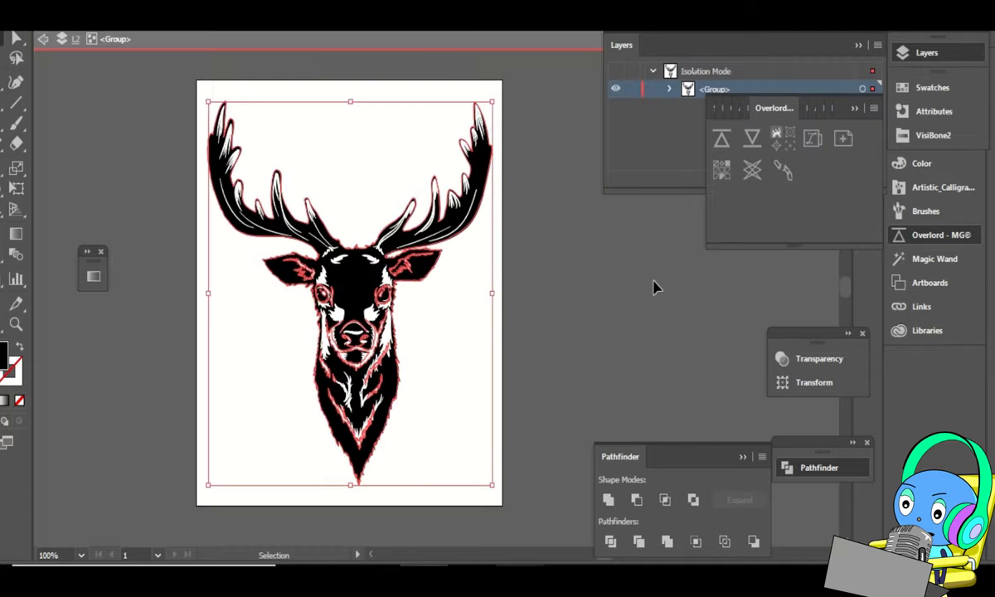
pyautogui.click(655, 286)
pyautogui.click(855, 108)
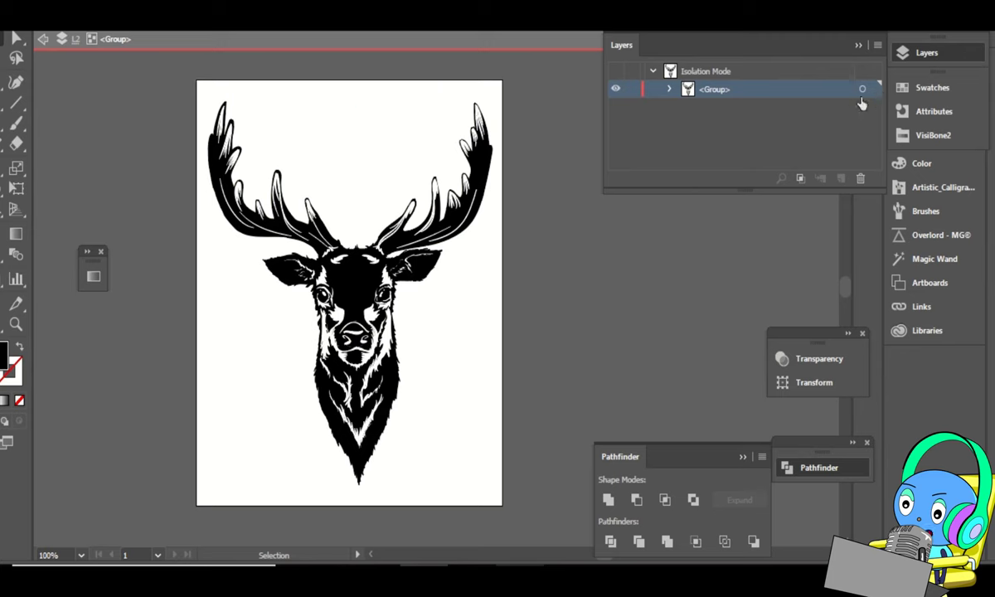
pyautogui.click(862, 89)
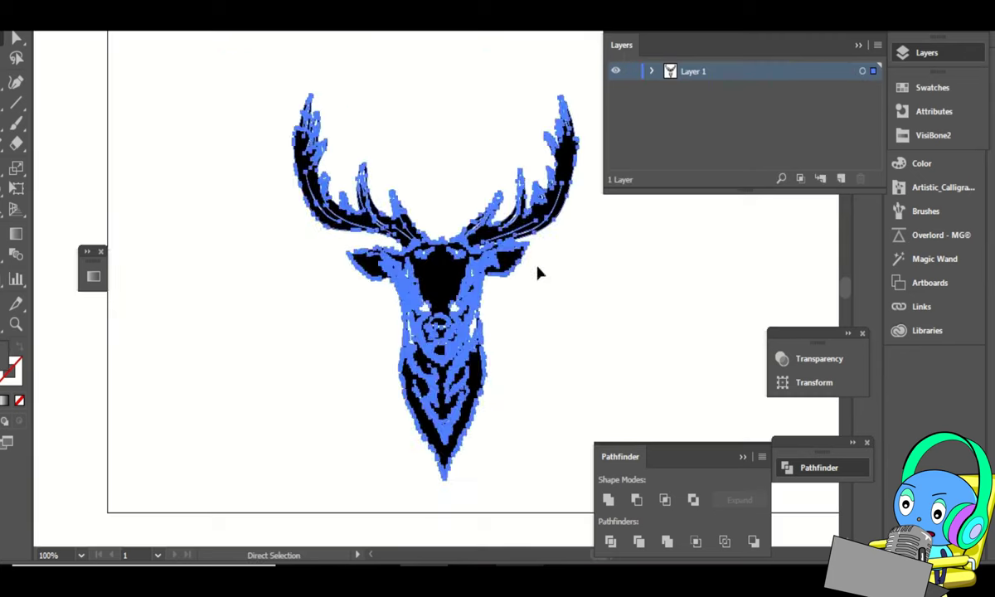
# Position the pasted deer head near the upper centre of the artboard.
pyautogui.press('v')
pyautogui.click(638, 296)
pyautogui.moveTo(667, 275); pyautogui.dragTo(563, 302)
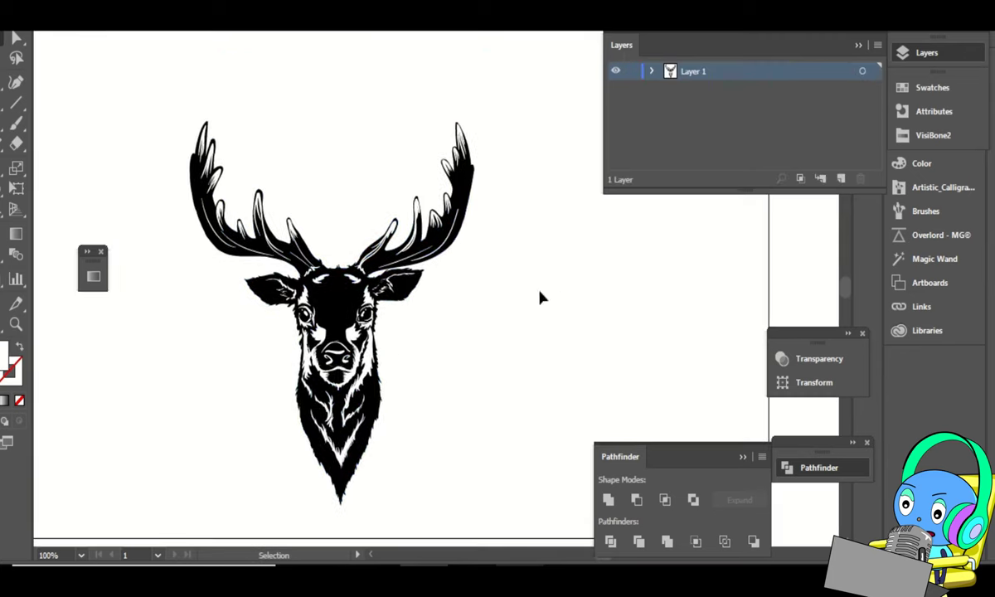
pyautogui.moveTo(461, 218); pyautogui.dragTo(500, 145)
pyautogui.click(605, 245)
pyautogui.hotkey('ctrl', '-')
pyautogui.hotkey('ctrl', '-')
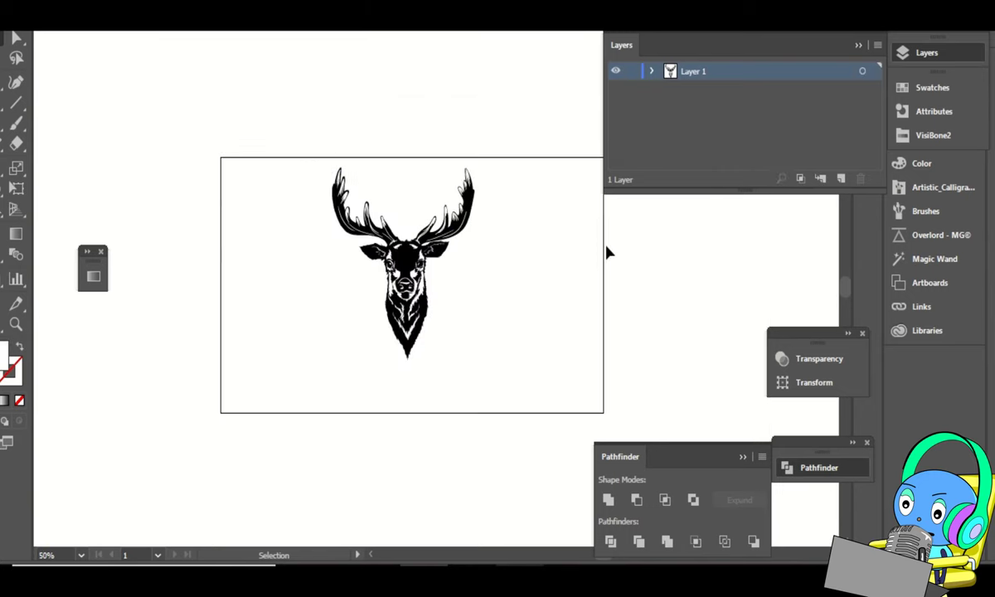
pyautogui.hotkey('ctrl', '=')
pyautogui.moveTo(551, 283); pyautogui.dragTo(546, 270)
pyautogui.moveTo(462, 199); pyautogui.dragTo(477, 198)
pyautogui.click(554, 242)
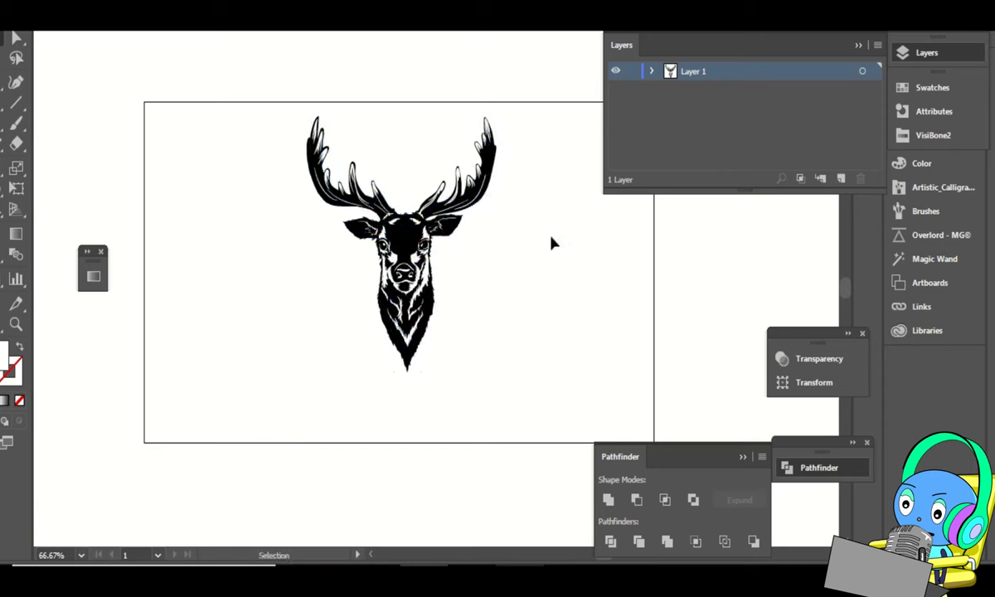
# Add a text object, enlarge it across the deer head and replace its placeholder text with BUCK.
pyautogui.click(504, 269)
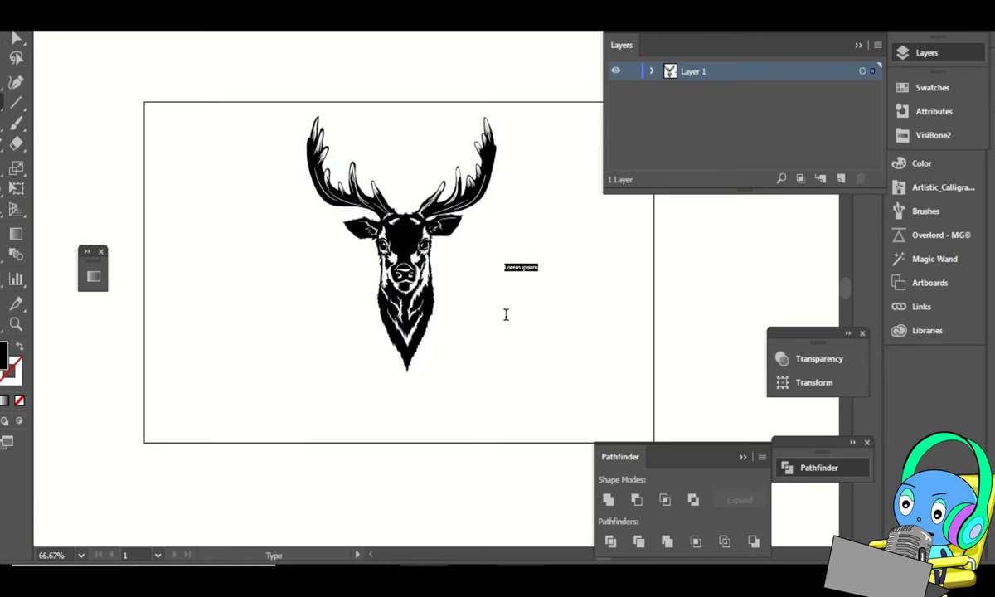
pyautogui.click(10, 36)
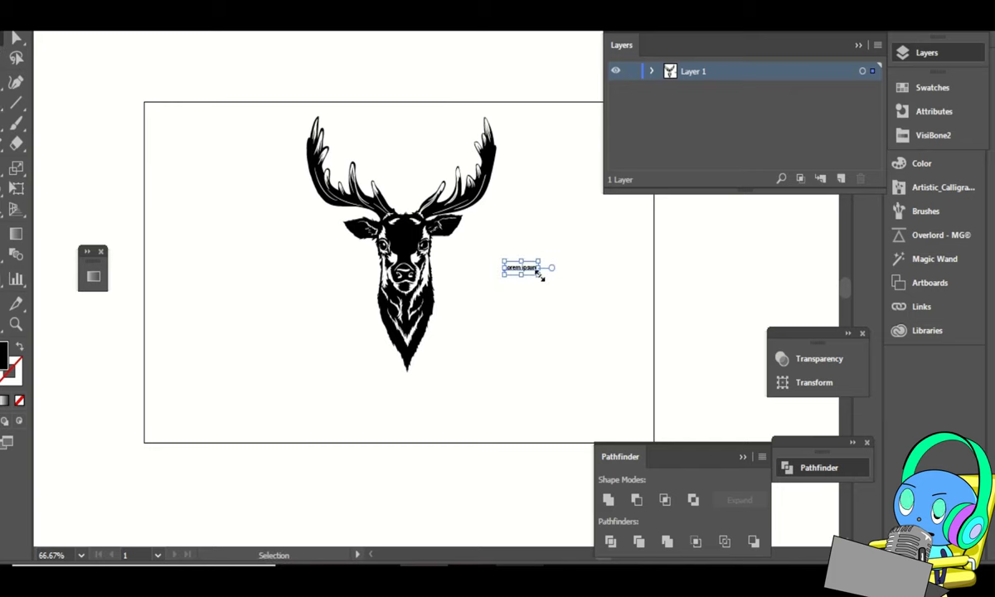
pyautogui.moveTo(570, 283); pyautogui.dragTo(581, 356)
pyautogui.moveTo(571, 326); pyautogui.dragTo(589, 286)
pyautogui.moveTo(478, 290); pyautogui.dragTo(496, 288)
pyautogui.tripleClick(468, 291)
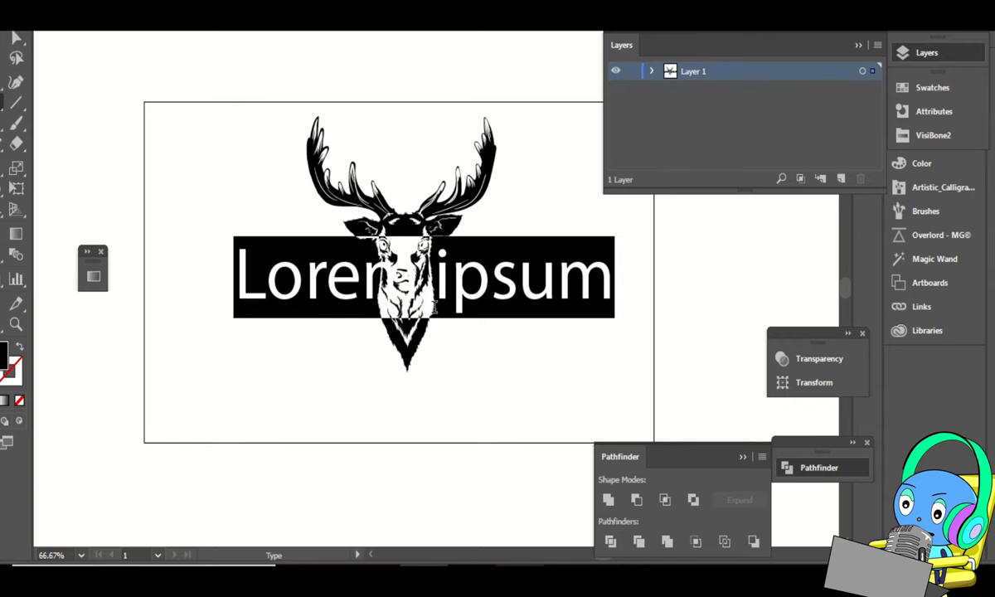
pyautogui.write('BUCK')
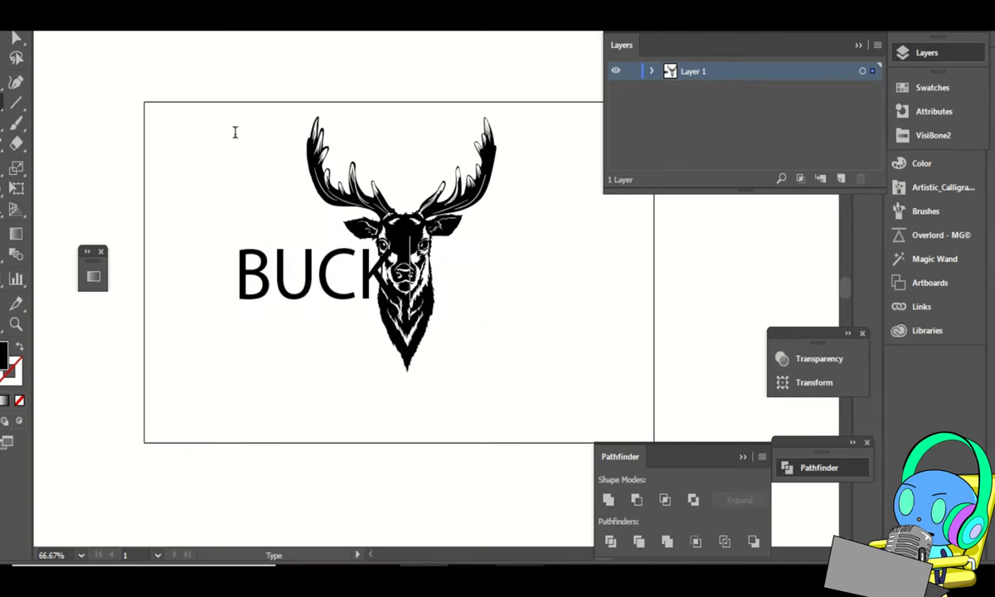
# Place BUCK to the left of the deer head and a copy to the right, changing the copy's text to FIDEN.
pyautogui.press('Escape')
pyautogui.moveTo(339, 284); pyautogui.dragTo(557, 296)
pyautogui.doubleClick(558, 293)
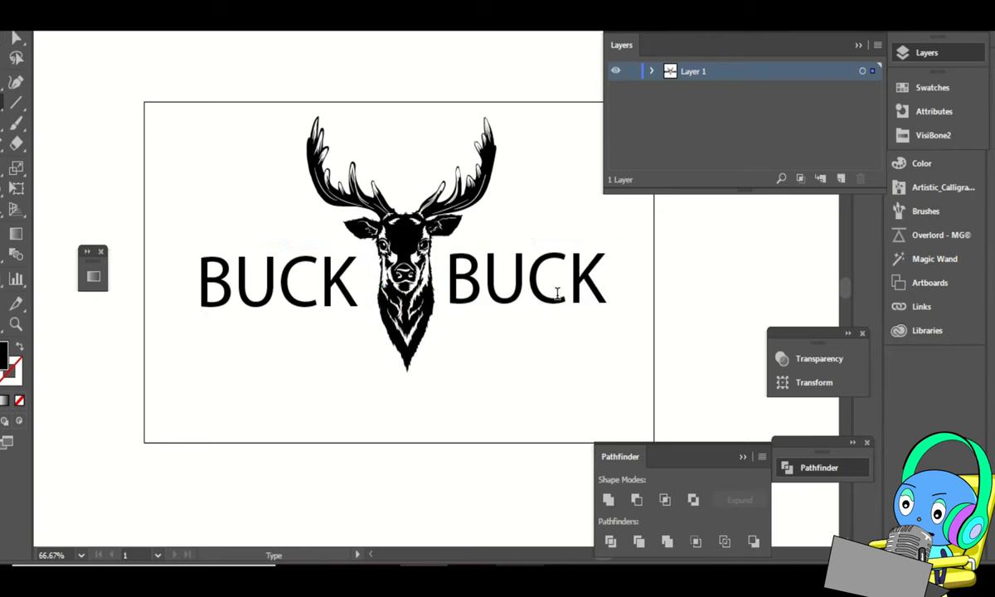
pyautogui.hotkey('ctrl', 'a')
pyautogui.write('fl')
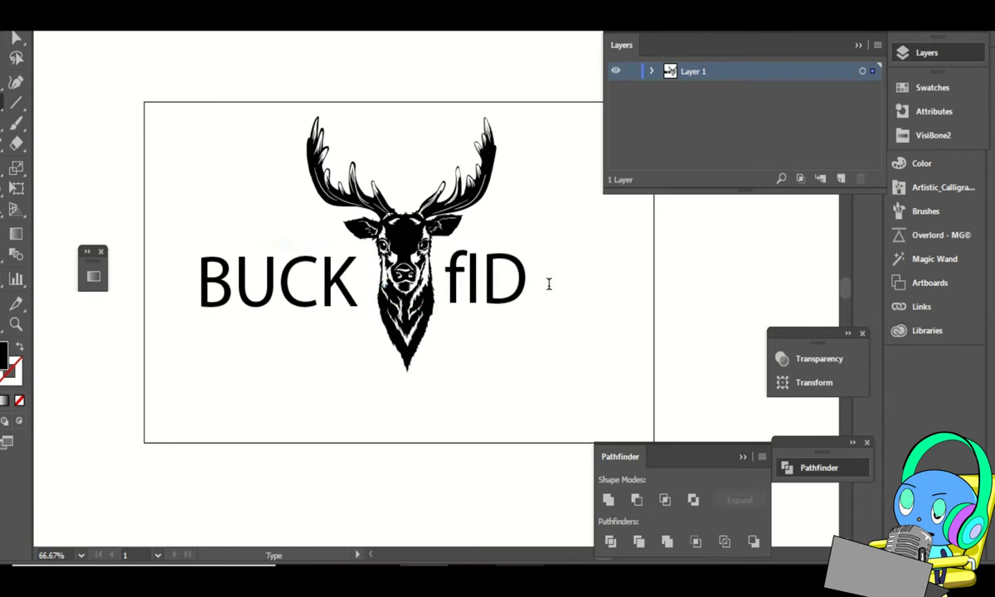
pyautogui.press('BackSpace')
pyautogui.press('BackSpace')
pyautogui.write('FIDEN')
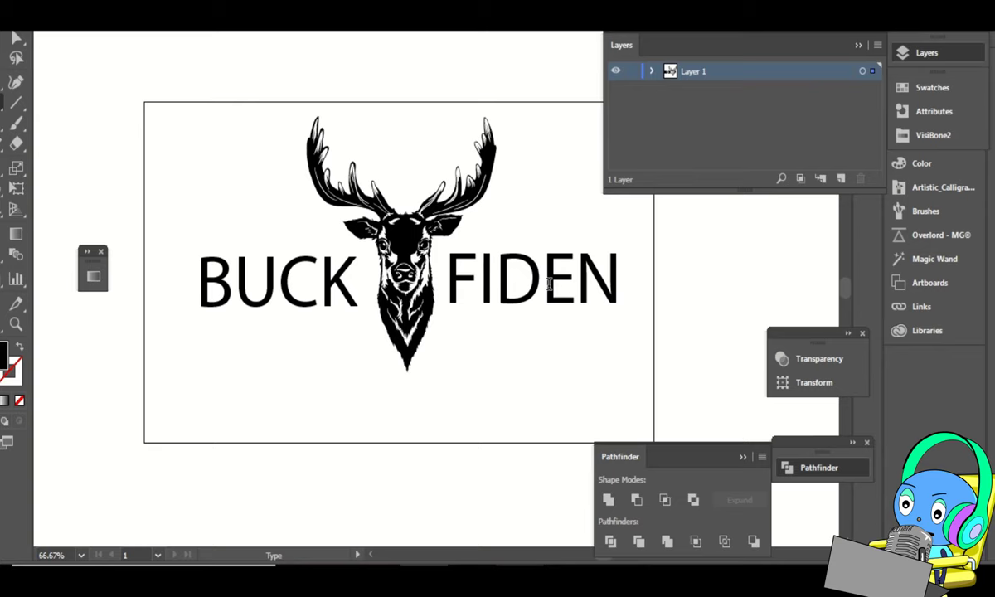
# Set the font style of both BUCK and FIDEN to Bold and adjust the position of BUCK beside the head.
pyautogui.click(16, 37)
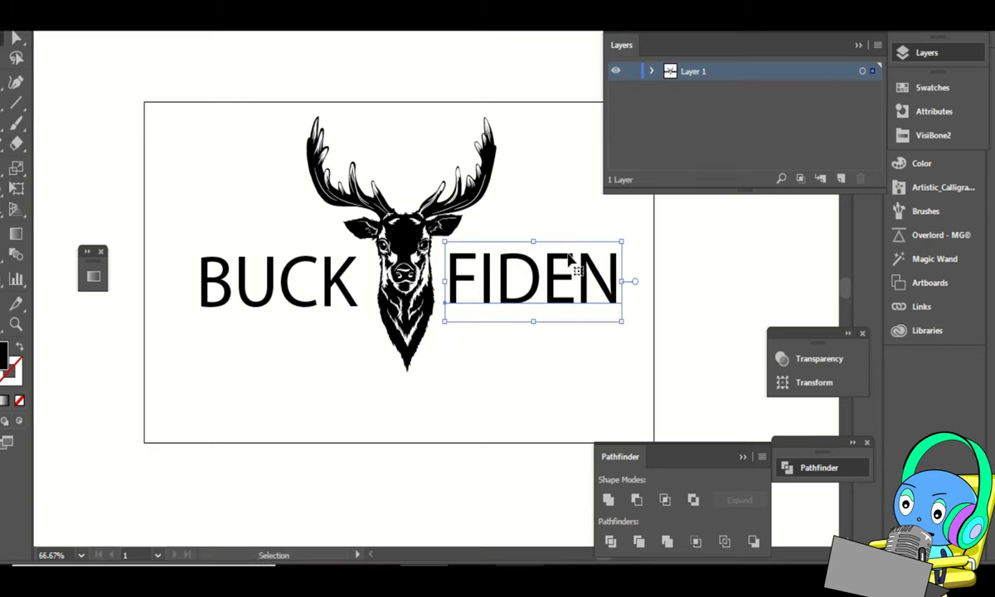
pyautogui.keyDown('shift'); pyautogui.click(338, 264); pyautogui.keyUp('shift')
pyautogui.click(663, 5)
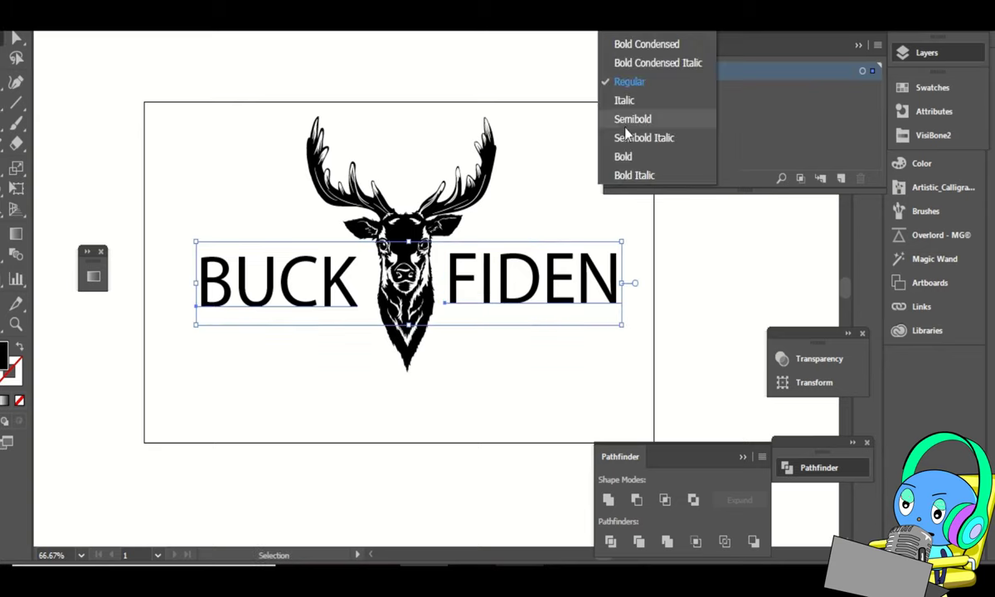
pyautogui.click(626, 157)
pyautogui.click(438, 334)
pyautogui.moveTo(301, 298); pyautogui.dragTo(292, 269)
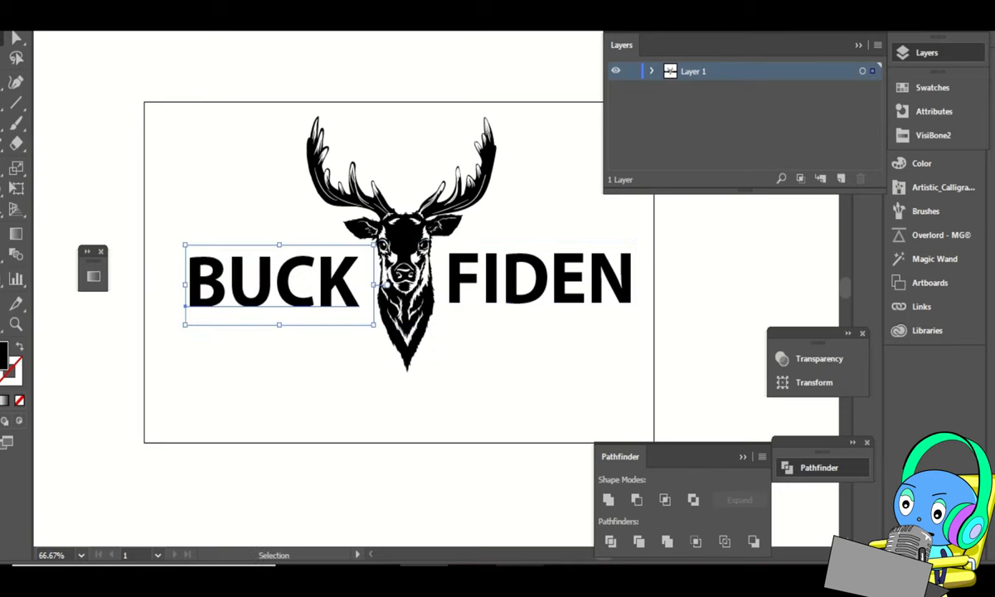
# Show the rulers in the document.
pyautogui.click(256, 4)
pyautogui.moveTo(305, 336)
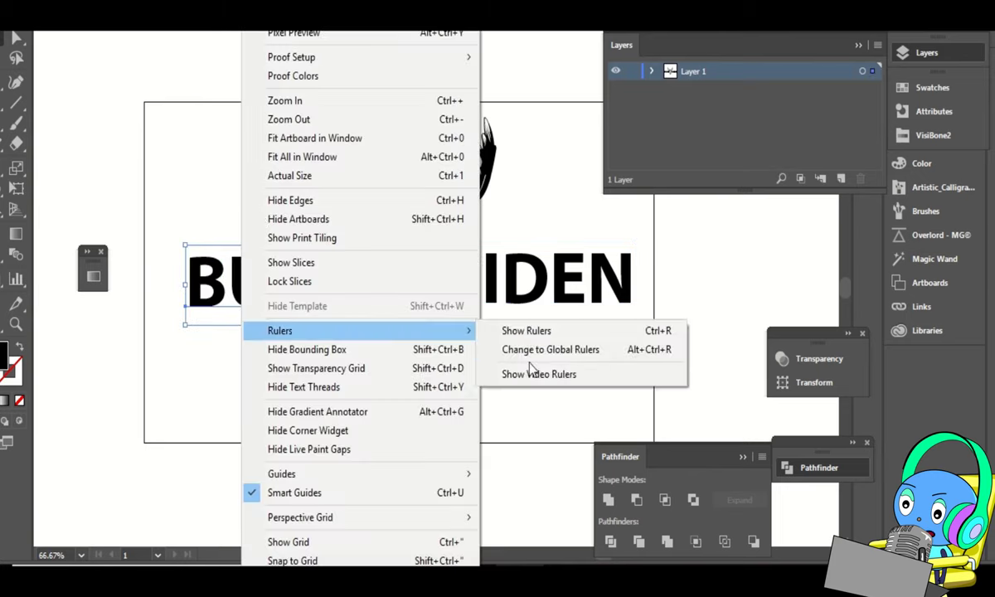
pyautogui.click(535, 332)
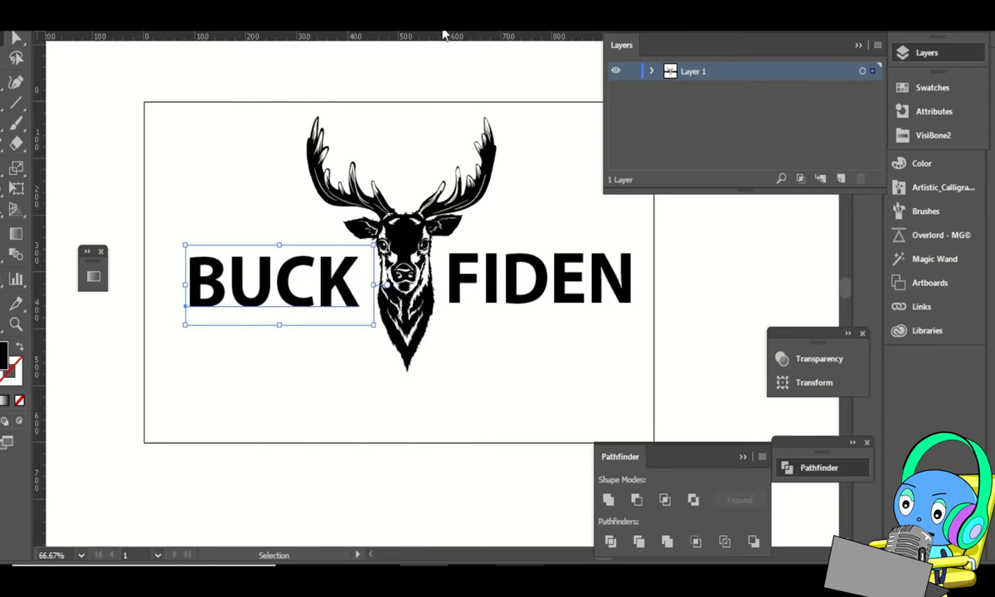
pyautogui.moveTo(444, 35); pyautogui.dragTo(468, 313)
pyautogui.click(717, 274)
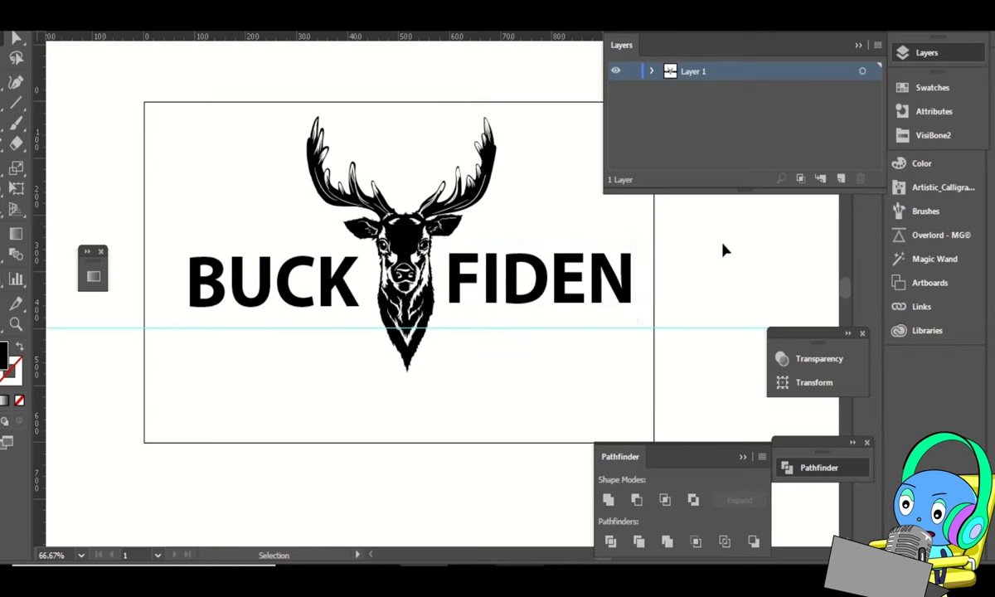
pyautogui.moveTo(648, 353); pyautogui.dragTo(649, 353)
pyautogui.hotkey('ctrl', 'z')
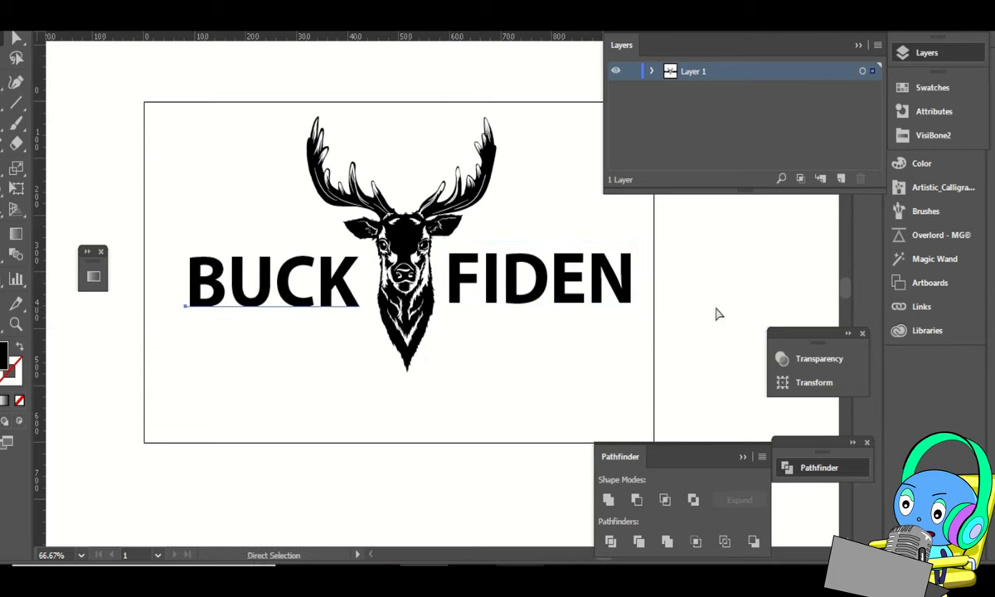
# Place a horizontal guide along the baseline of BUCK and align FIDEN to it.
pyautogui.moveTo(455, 35); pyautogui.dragTo(423, 306)
pyautogui.moveTo(632, 296); pyautogui.dragTo(630, 295)
pyautogui.click(714, 266)
# Draw a thin black rectangle spanning both words beneath the text and duplicate it just below as a second bar.
pyautogui.click(16, 122)
pyautogui.click(2, 122)
pyautogui.moveTo(632, 323); pyautogui.dragTo(184, 331)
pyautogui.press('v')
pyautogui.moveTo(587, 335); pyautogui.dragTo(586, 349)
pyautogui.moveTo(648, 324); pyautogui.dragTo(601, 381)
pyautogui.click(545, 238)
# Fill the upper bar with red and the lower bar with pale lavender from the VisiBone2 swatches.
pyautogui.click(506, 329)
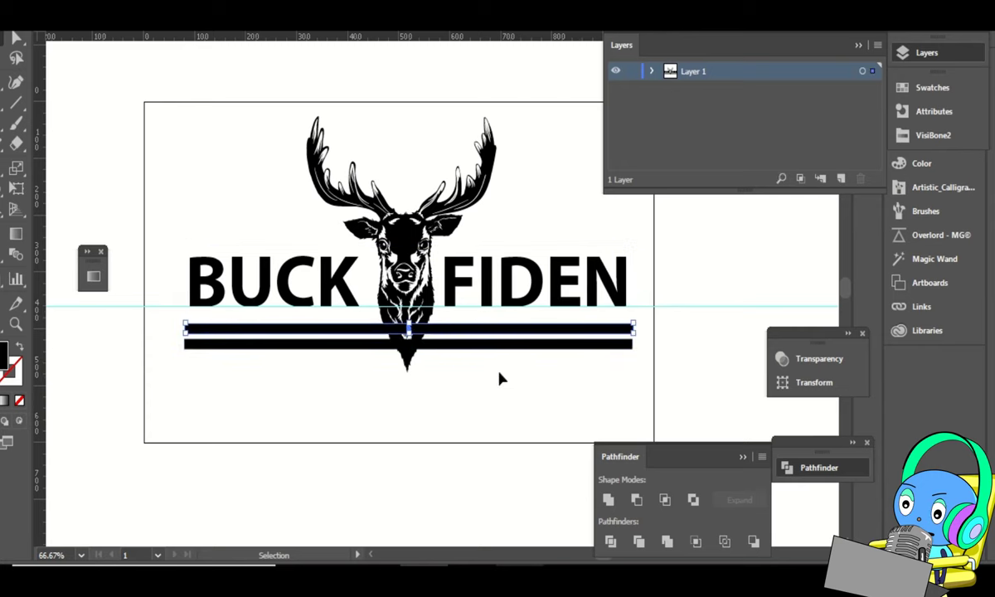
pyautogui.click(934, 134)
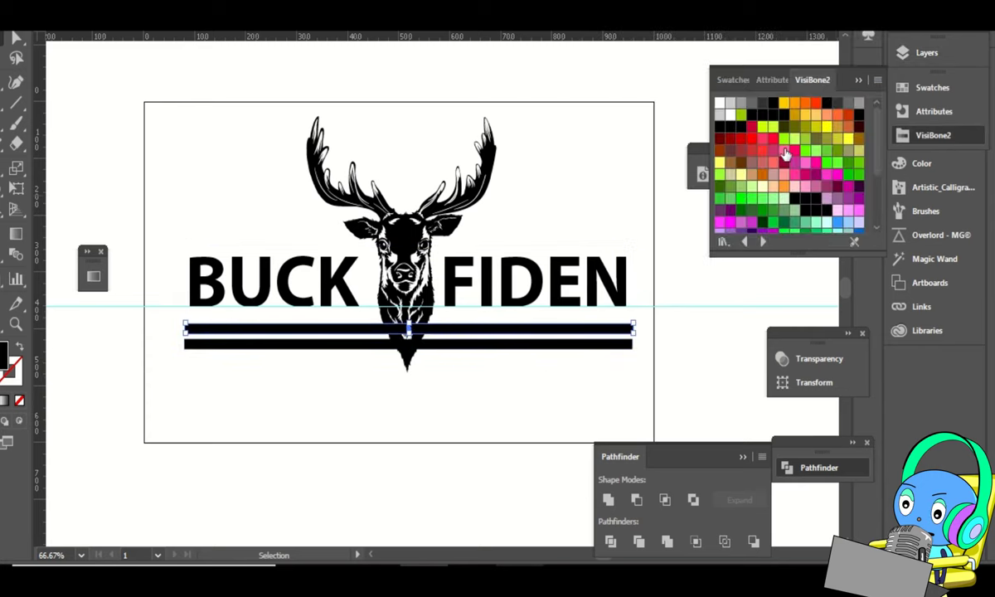
pyautogui.click(750, 141)
pyautogui.click(612, 370)
pyautogui.click(580, 343)
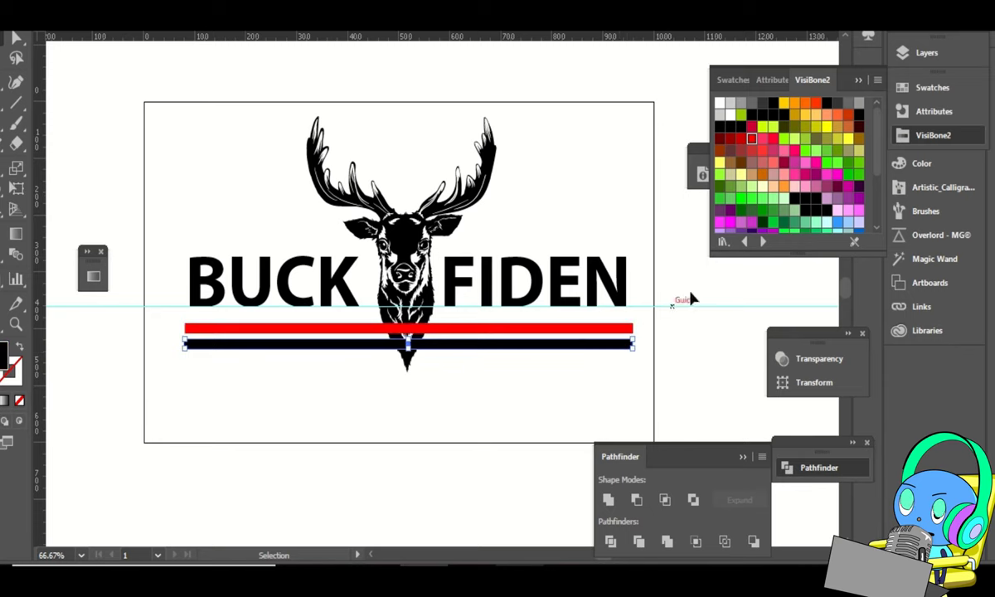
pyautogui.click(858, 222)
pyautogui.click(633, 379)
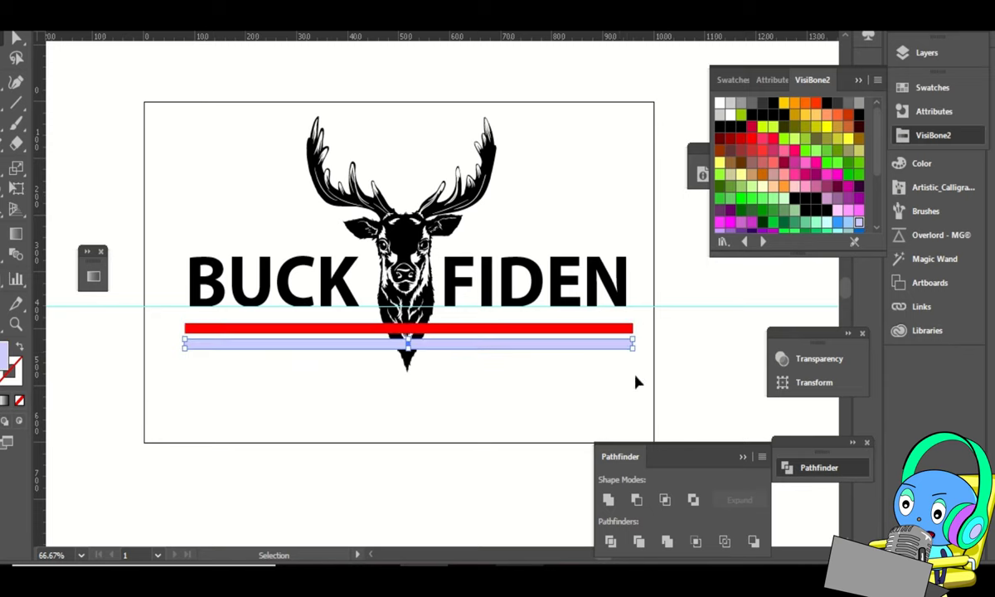
pyautogui.click(554, 286)
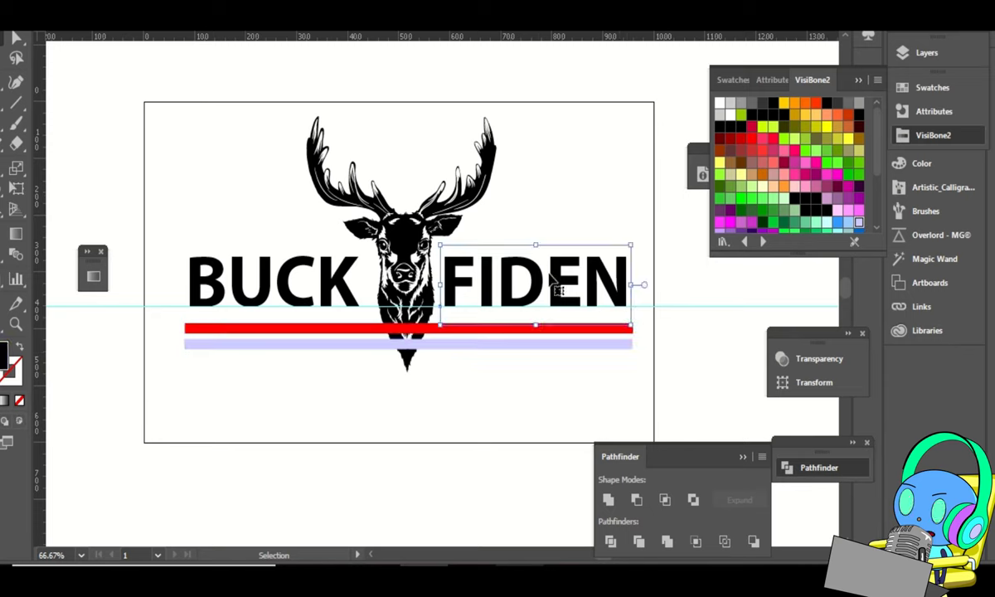
pyautogui.keyDown('shift'); pyautogui.click(288, 280); pyautogui.keyUp('shift')
pyautogui.click(542, 202)
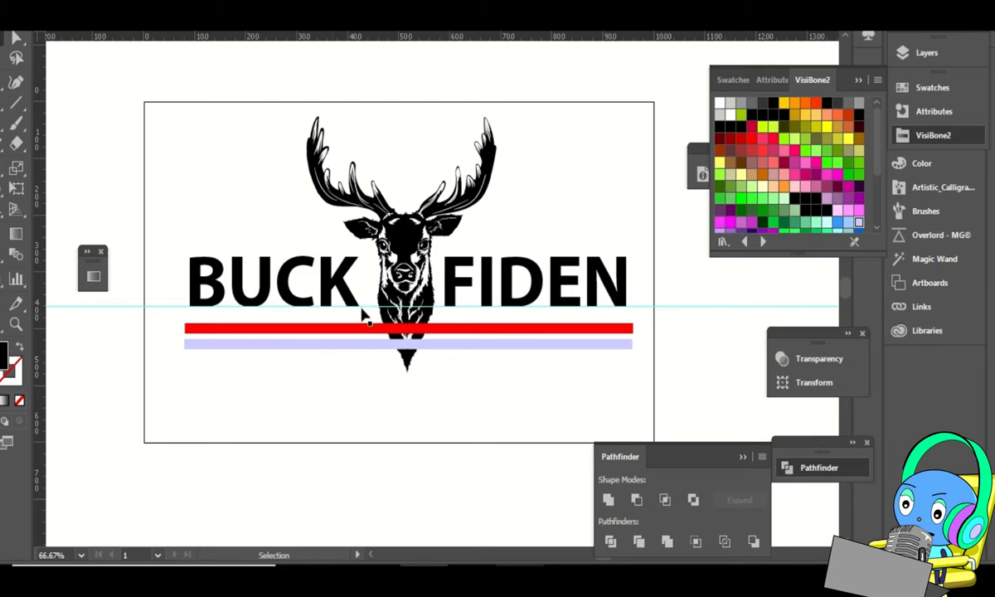
# Draw a small circle above FIDEN with a black outline and no fill.
pyautogui.click(3, 124)
pyautogui.press('v')
pyautogui.moveTo(1, 123); pyautogui.dragTo(24, 165)
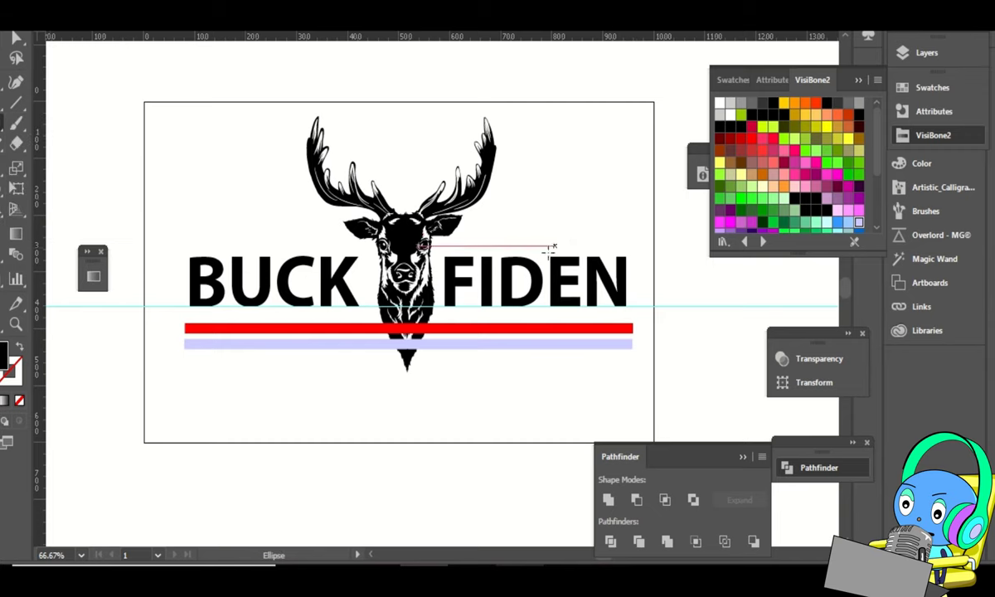
pyautogui.scroll(-1, 544, 225)
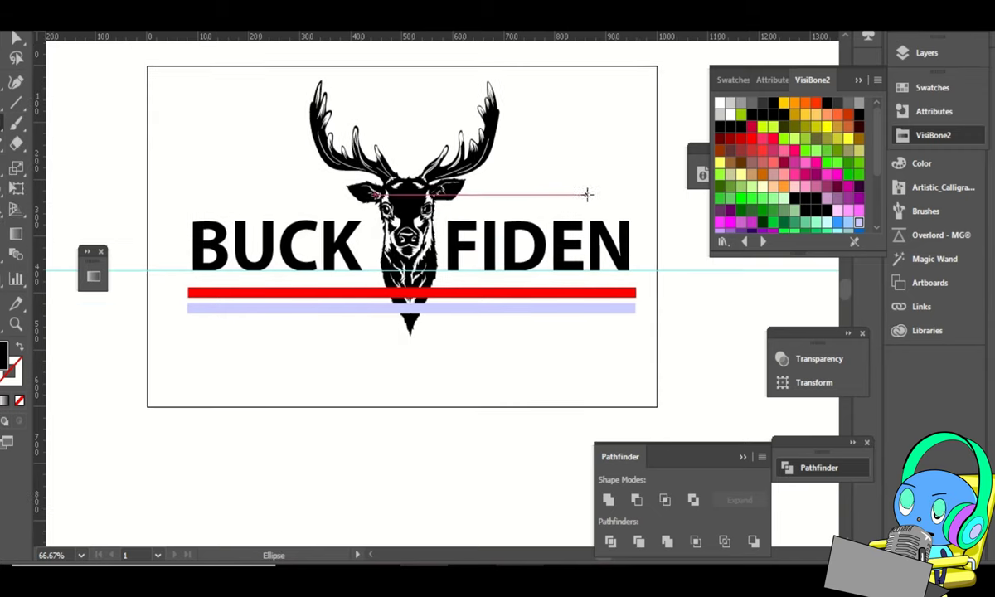
pyautogui.moveTo(594, 201); pyautogui.dragTo(585, 213)
pyautogui.press('a')
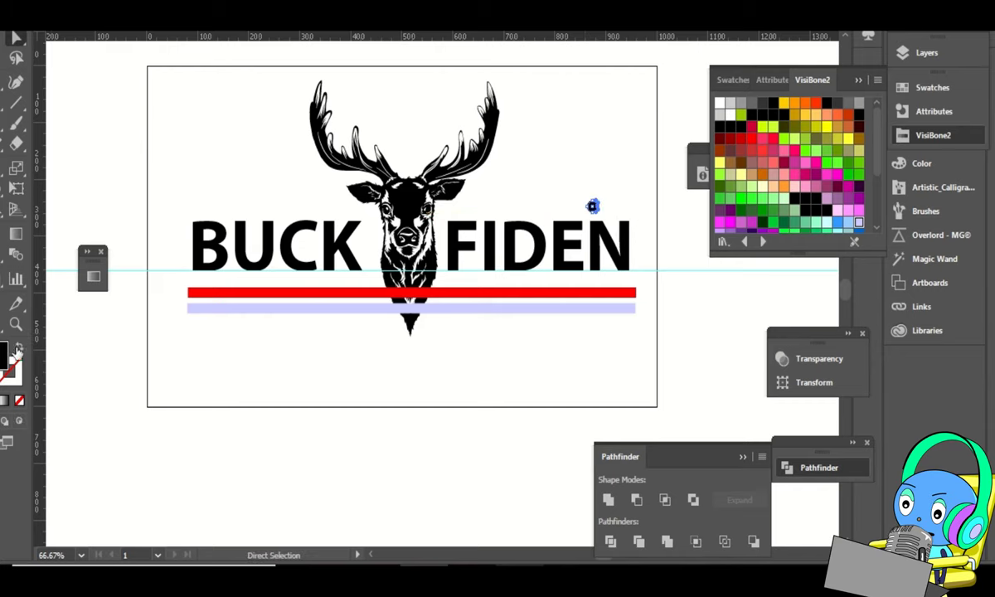
pyautogui.click(18, 348)
# Thicken the small circle's outline and move it just above the N of FIDEN.
pyautogui.click(629, 172)
pyautogui.moveTo(647, 175); pyautogui.dragTo(477, 249)
pyautogui.hotkey('ctrl', '=')
pyautogui.hotkey('ctrl', '=')
pyautogui.hotkey('ctrl', '=')
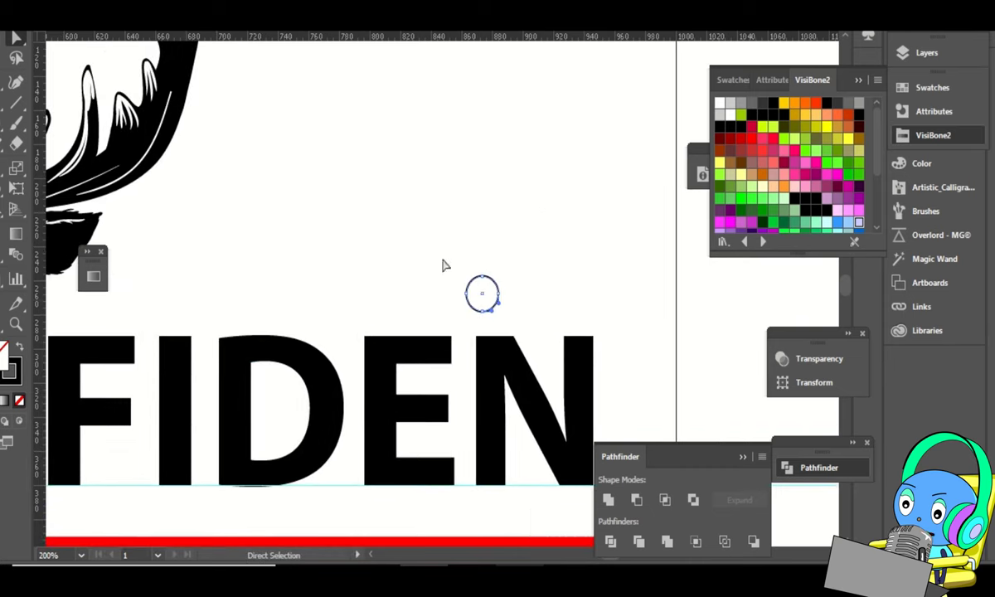
pyautogui.press('v')
pyautogui.click(482, 298)
pyautogui.click(248, 21)
pyautogui.click(235, 119)
pyautogui.click(504, 215)
pyautogui.moveTo(529, 251)
pyautogui.mouseDown()
pyautogui.moveTo(614, 163)
pyautogui.moveTo(536, 209)
pyautogui.moveTo(573, 248)
pyautogui.moveTo(601, 251)
pyautogui.mouseUp()
# Add a lowercase letter r as text and centre it inside the circle above the N.
pyautogui.press('t')
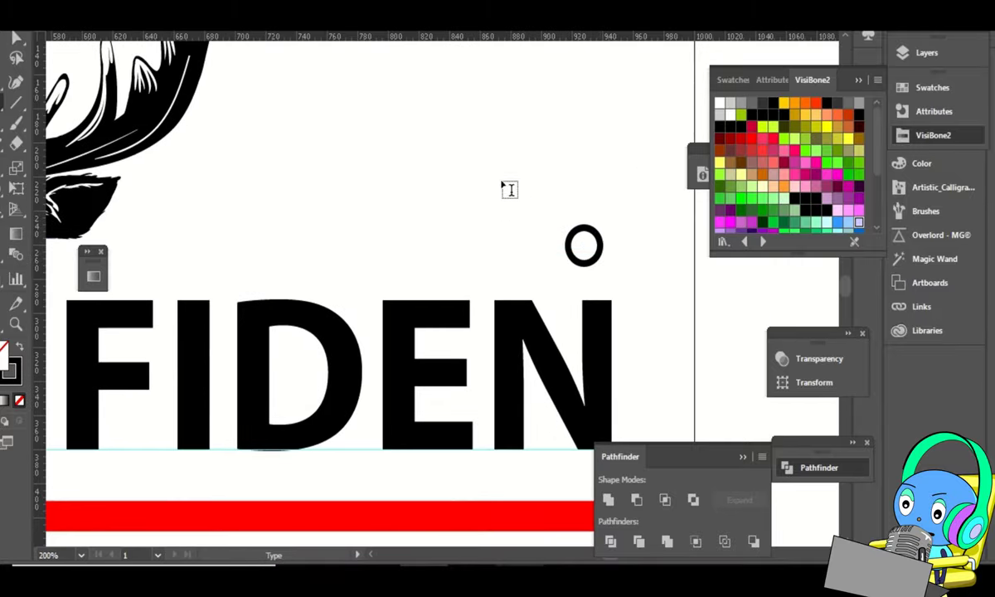
pyautogui.click(509, 189)
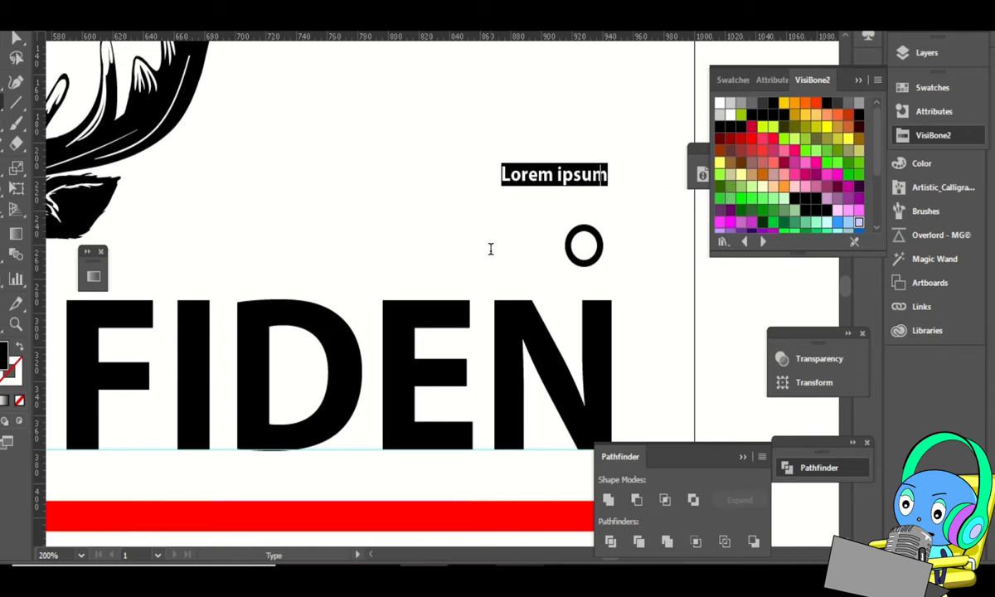
pyautogui.write('r')
pyautogui.press('Escape')
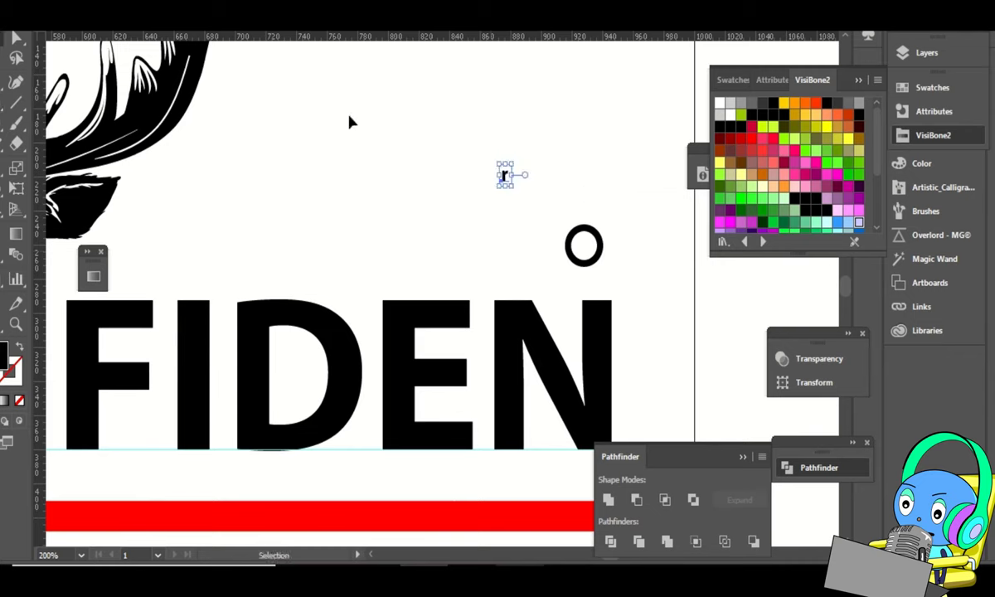
pyautogui.moveTo(511, 197); pyautogui.dragTo(584, 250)
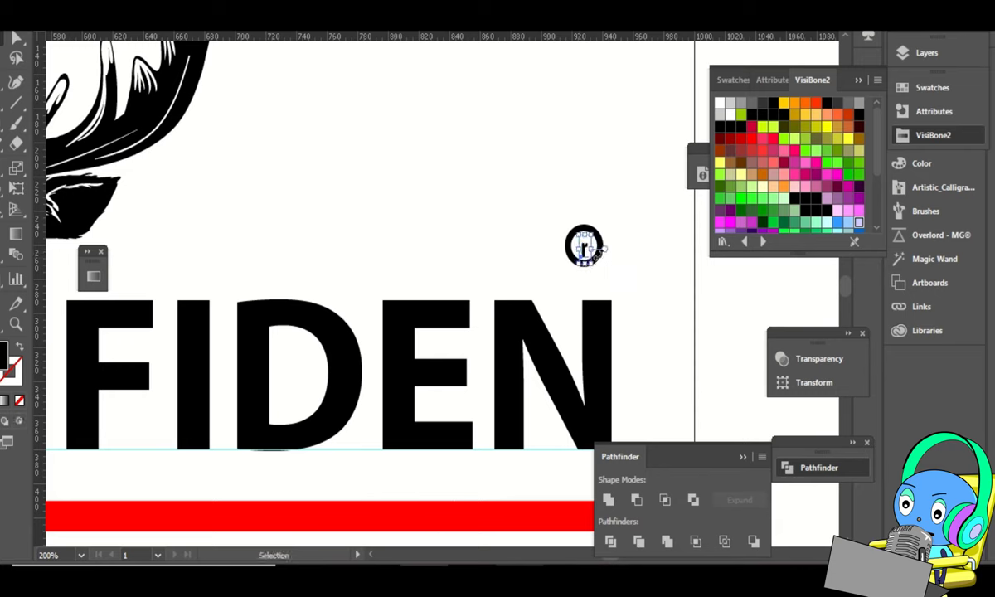
pyautogui.moveTo(590, 250); pyautogui.dragTo(585, 247)
pyautogui.click(669, 281)
# Try to recolor the deer head with the light blue VisiBone2 swatch.
pyautogui.hotkey('ctrl', '-')
pyautogui.hotkey('ctrl', '-')
pyautogui.hotkey('ctrl', '-')
pyautogui.hotkey('ctrl', '-')
pyautogui.moveTo(490, 151); pyautogui.dragTo(589, 135)
pyautogui.hotkey('ctrl', '+')
pyautogui.press('v')
pyautogui.click(401, 294)
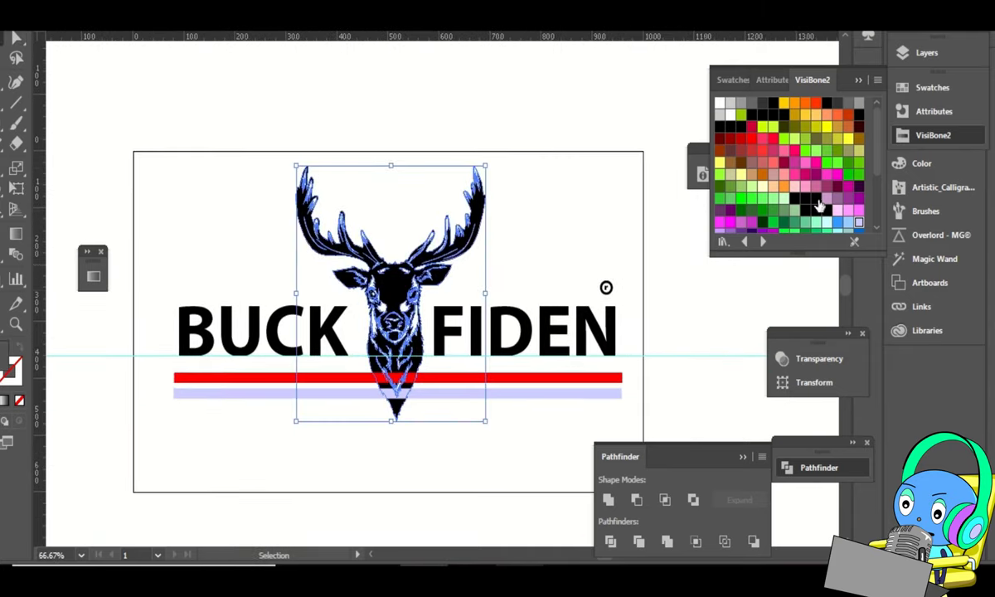
pyautogui.click(848, 224)
pyautogui.click(587, 173)
pyautogui.press('a')
pyautogui.hotkey('ctrl', 'z')
# Set the Magic Wand's fill color tolerance to 1 and select the deer head's black shapes.
pyautogui.click(2, 82)
pyautogui.click(4, 57)
pyautogui.click(528, 233)
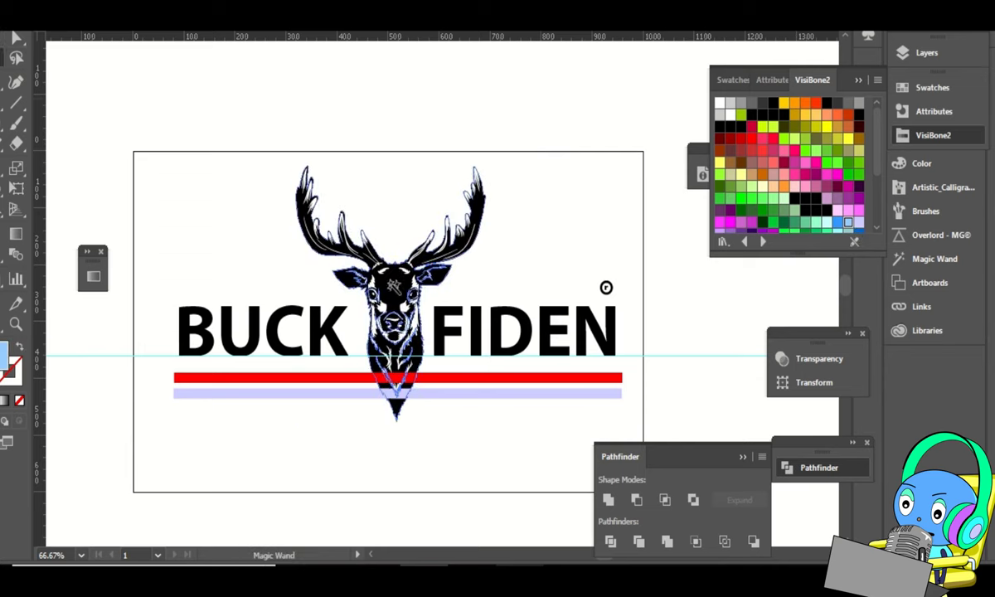
pyautogui.click(898, 259)
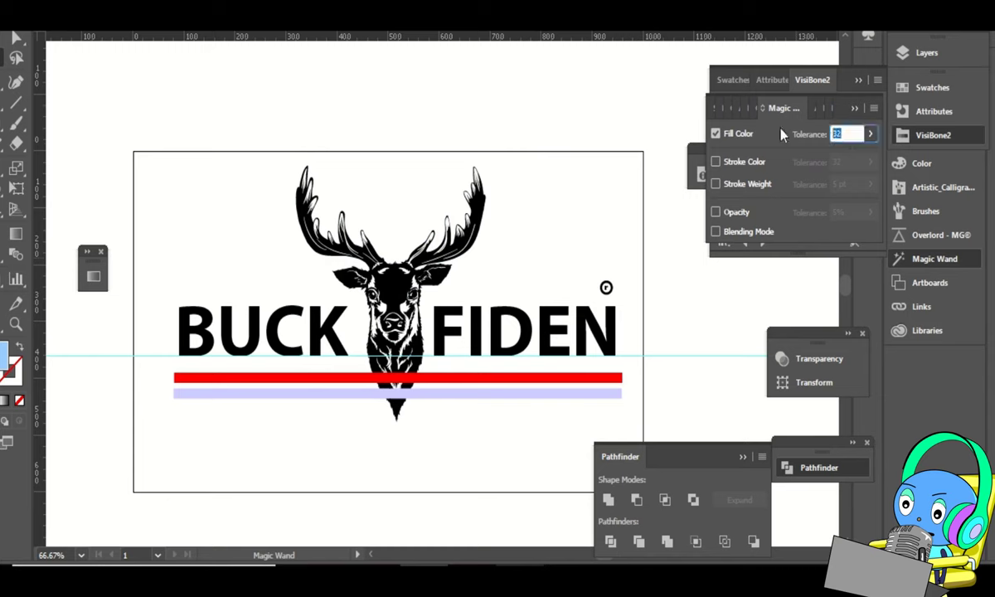
pyautogui.write('1')
pyautogui.click(451, 194)
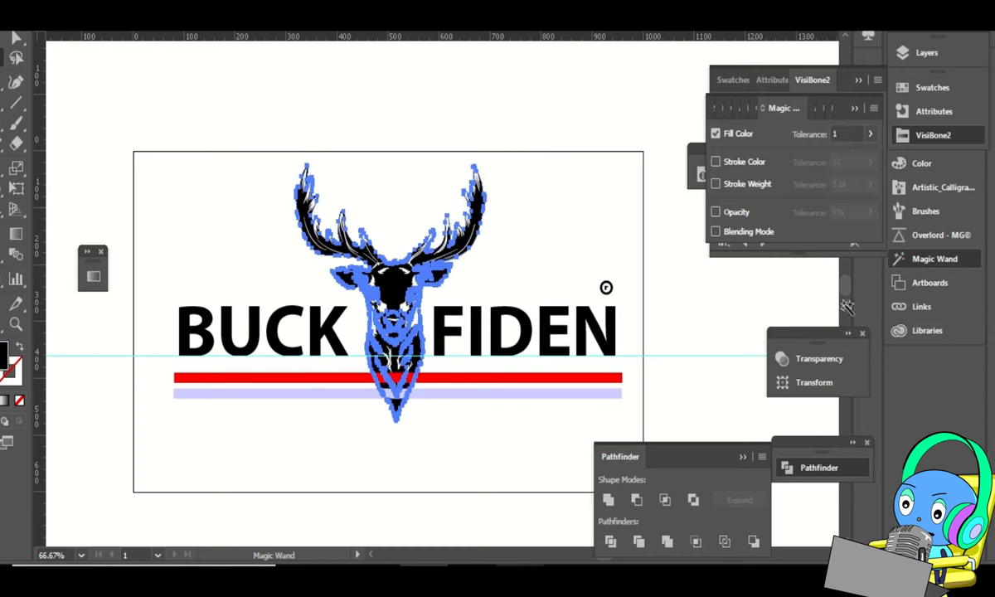
# Fill the deer head's black shapes with the pale lavender VisiBone2 swatch.
pyautogui.click(929, 111)
pyautogui.click(929, 136)
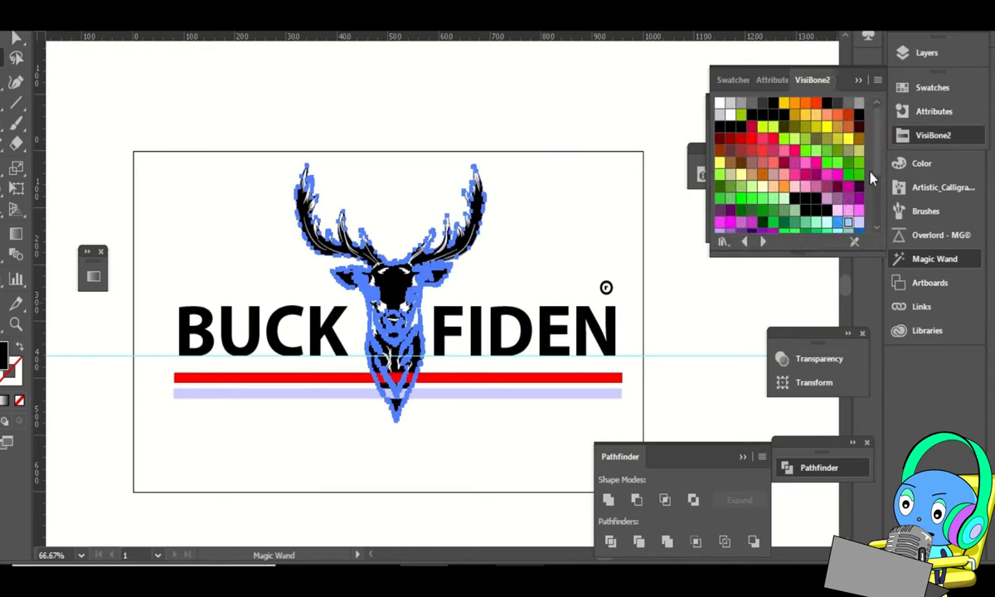
pyautogui.click(858, 223)
pyautogui.click(495, 124)
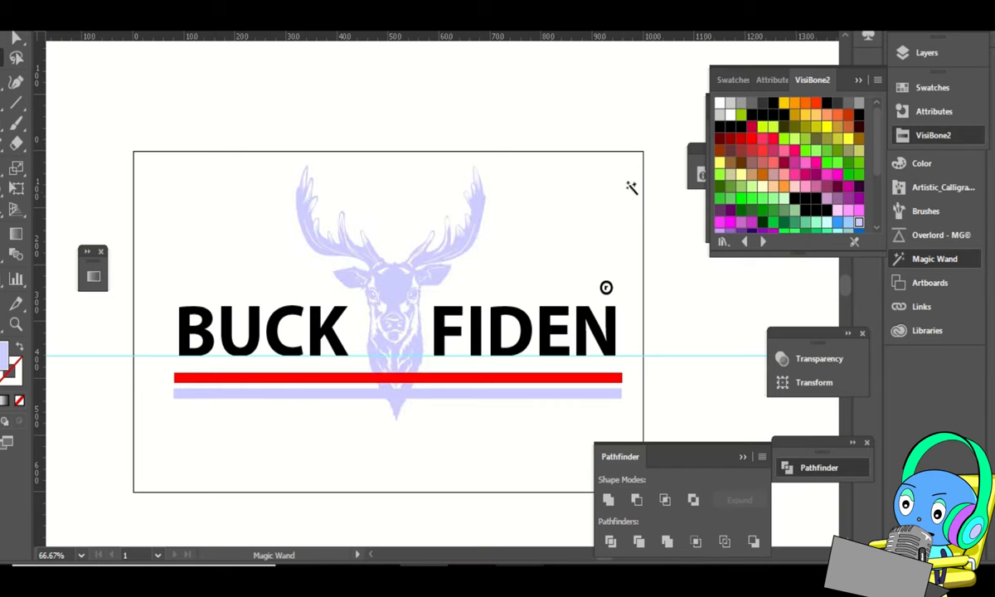
# Fill the words BUCK and FIDEN with white.
pyautogui.scroll(-1, 632, 187)
pyautogui.press('a')
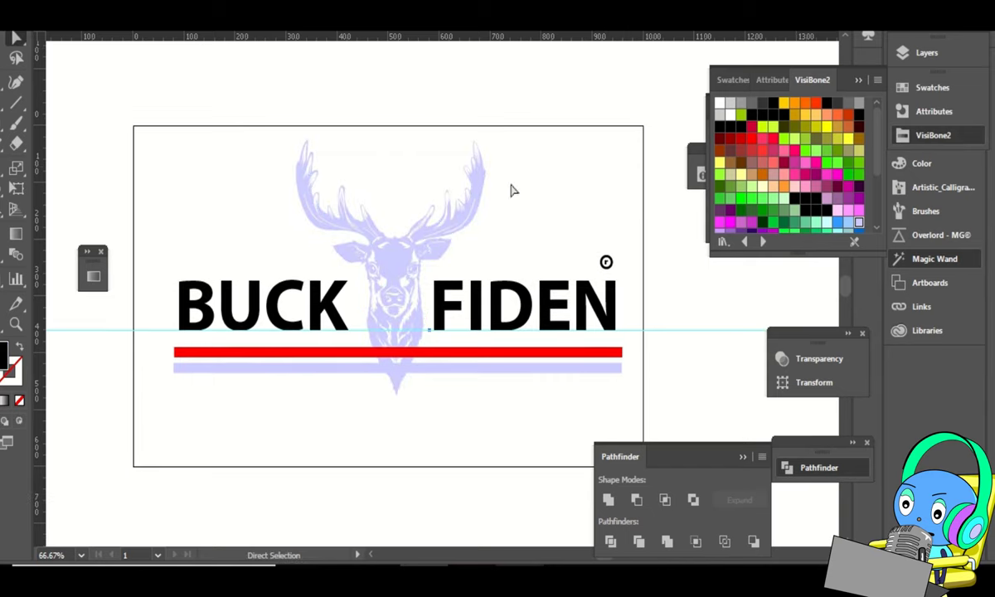
pyautogui.press('Delete')
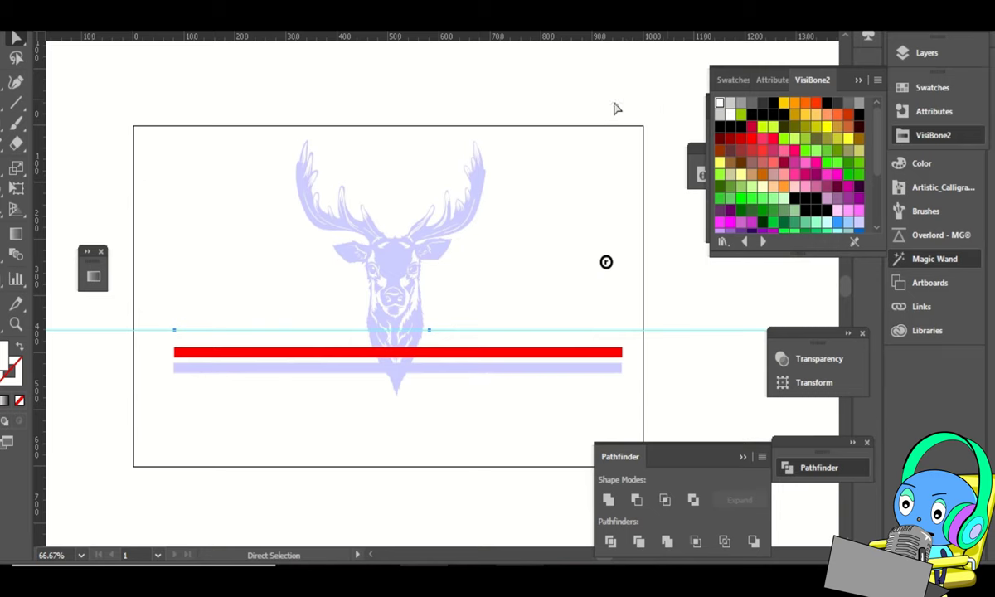
# Try to recolor the circled r mark with the light grey swatch.
pyautogui.click(605, 262)
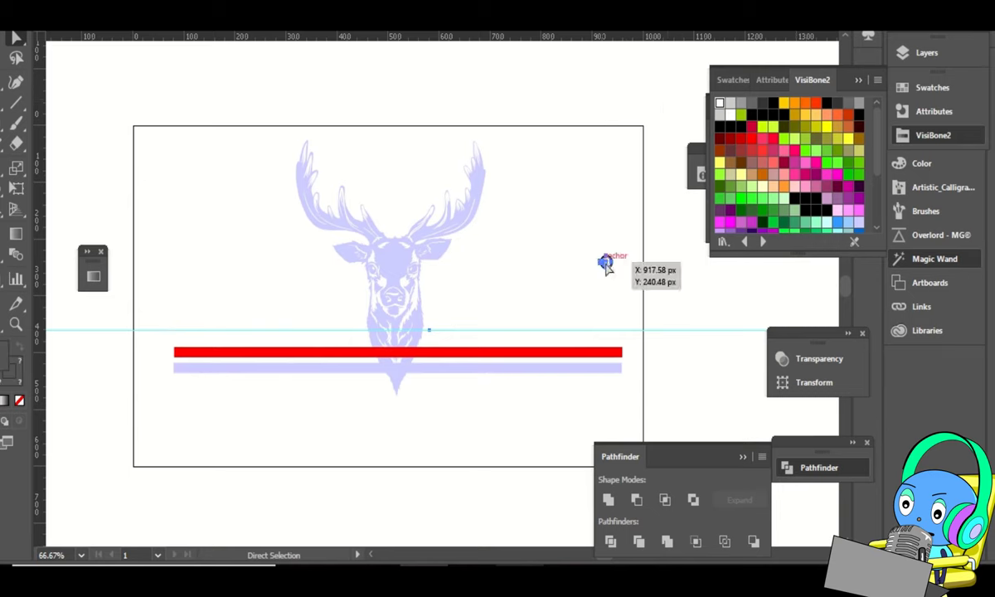
pyautogui.click(729, 106)
pyautogui.hotkey('ctrl', 'z')
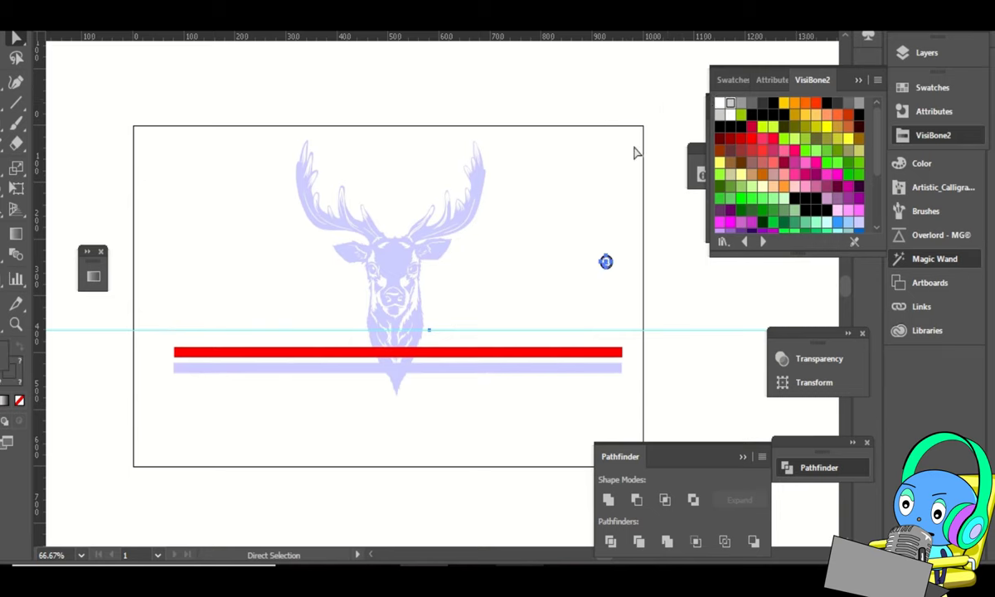
pyautogui.click(634, 150)
# Recolor the letter r white and set both the fill and outline of its circle to white (ffffff).
pyautogui.click(608, 263)
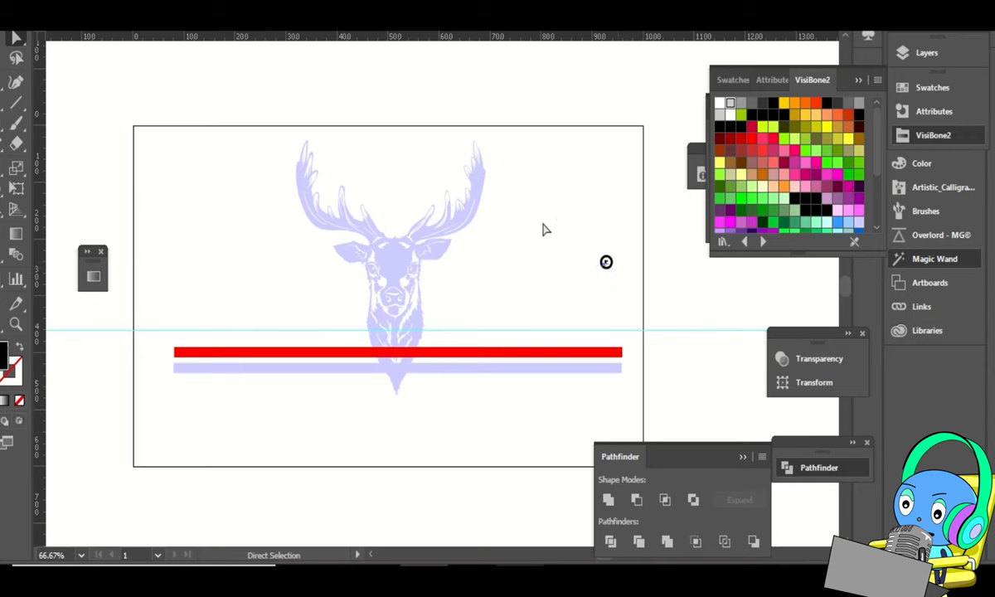
pyautogui.click(718, 105)
pyautogui.click(605, 262)
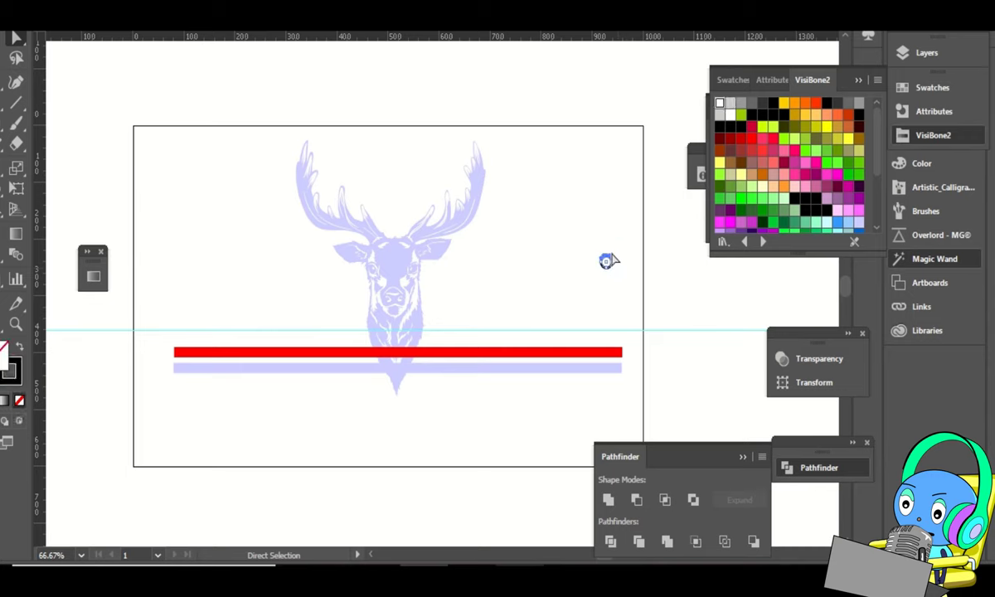
pyautogui.click(3, 401)
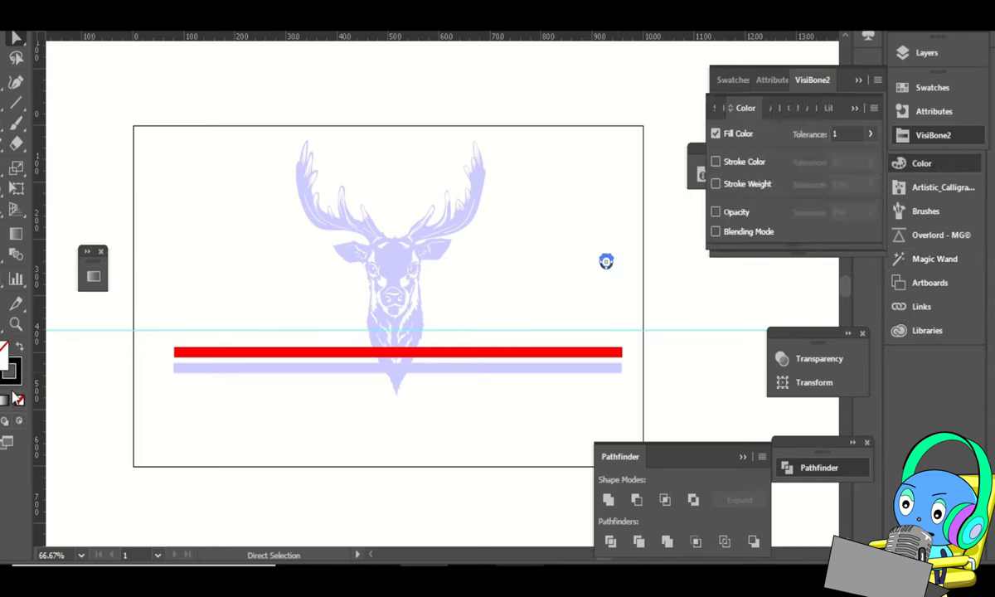
pyautogui.click(736, 133)
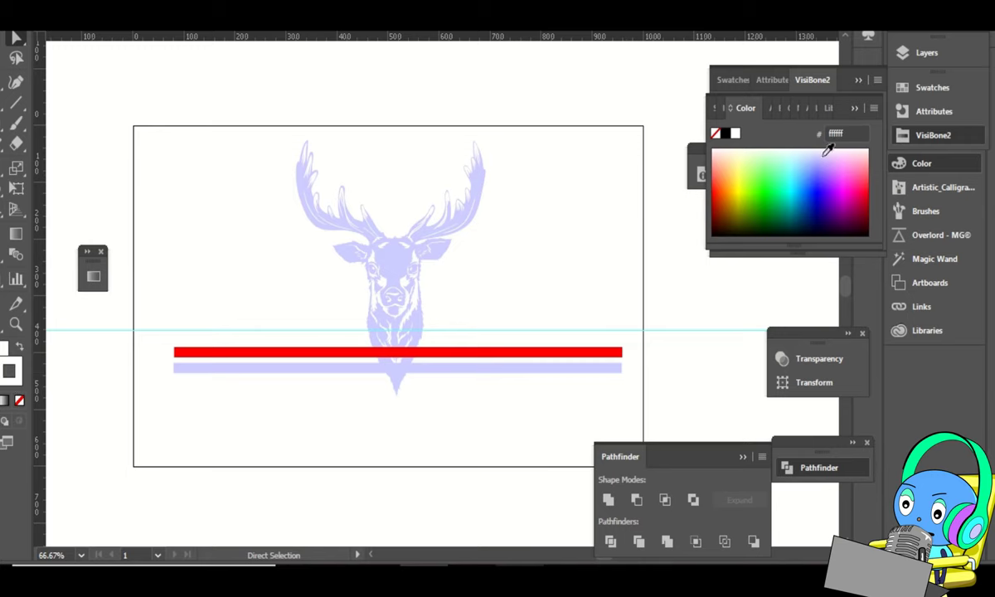
pyautogui.click(855, 110)
# Start exporting the design as a PNG named "tshirt idea buck fiden".
pyautogui.press('space')
pyautogui.moveTo(605, 113); pyautogui.dragTo(623, 107)
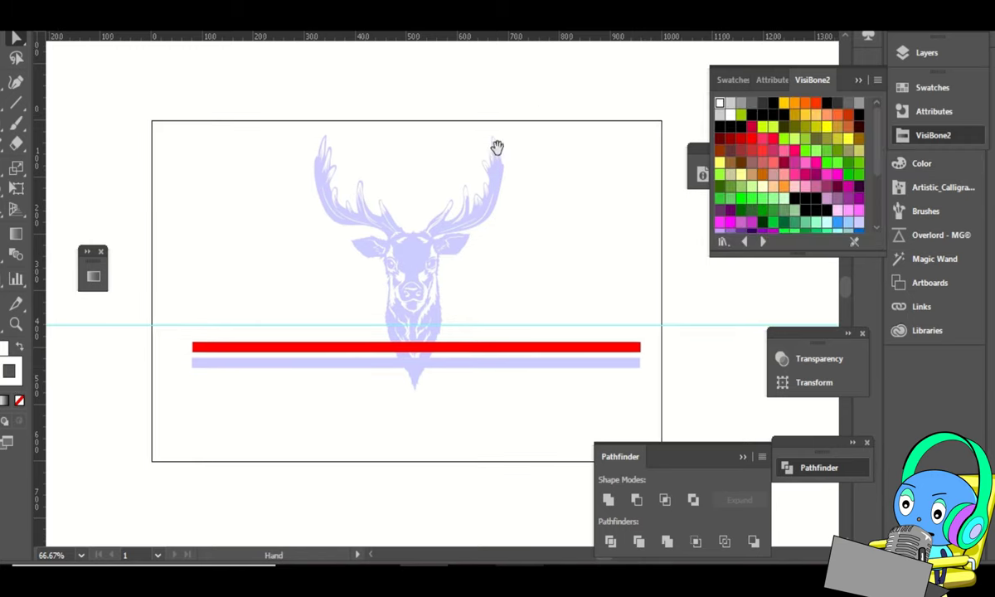
pyautogui.moveTo(565, 134); pyautogui.dragTo(567, 108)
pyautogui.click(21, 17)
pyautogui.moveTo(129, 261)
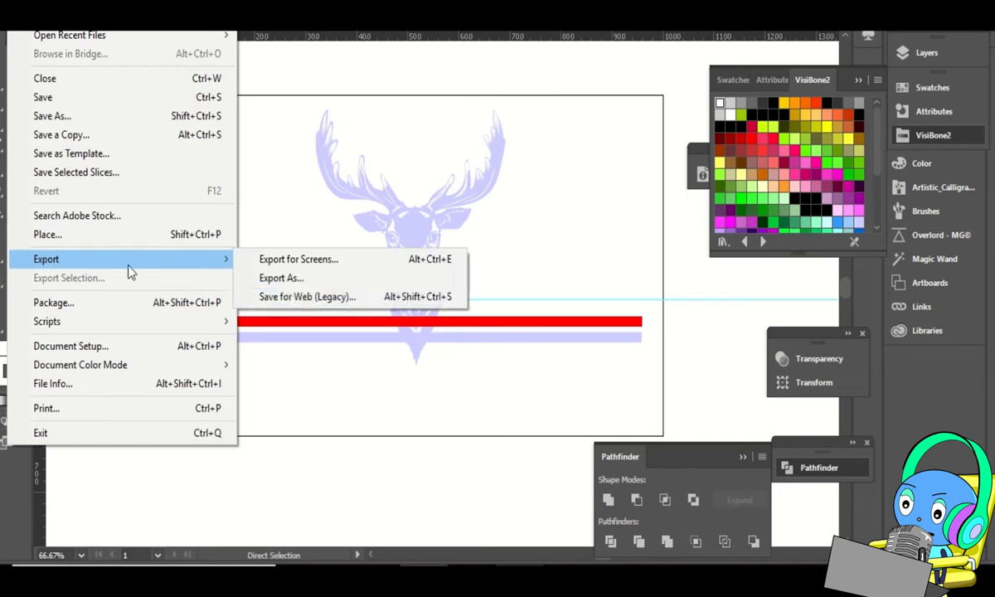
pyautogui.click(305, 282)
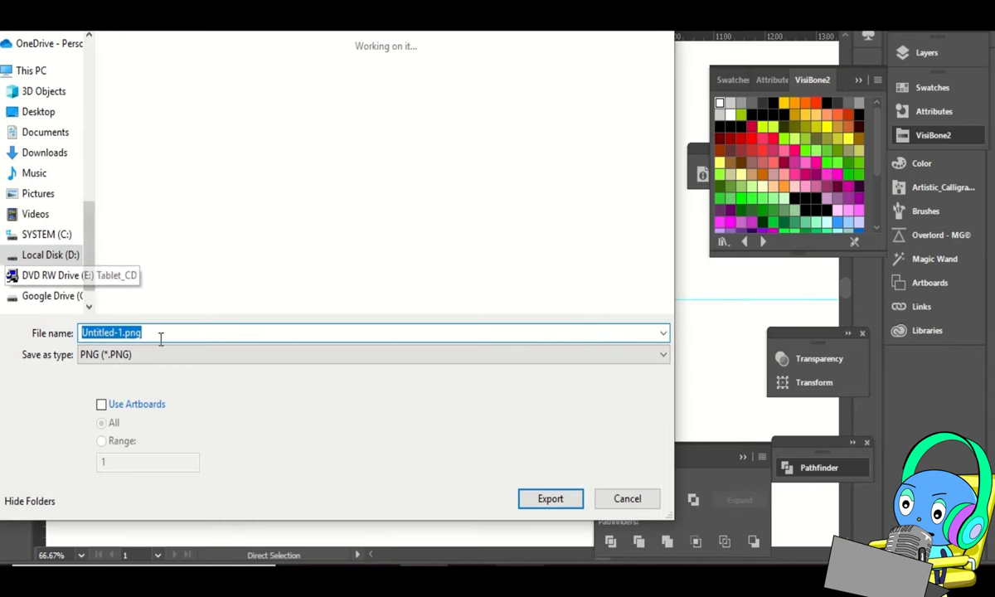
pyautogui.write('t')
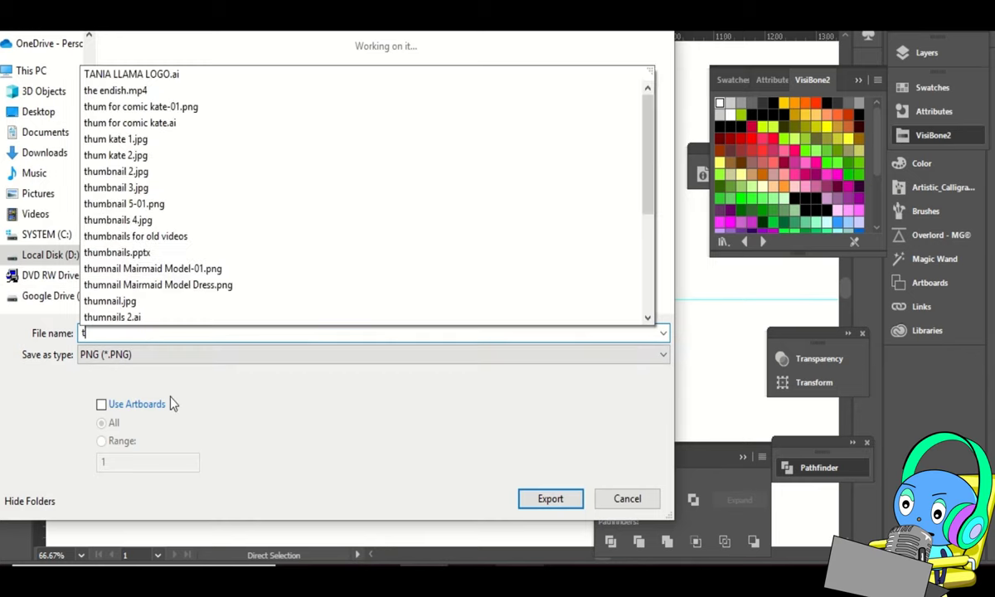
pyautogui.write('shirt idea')
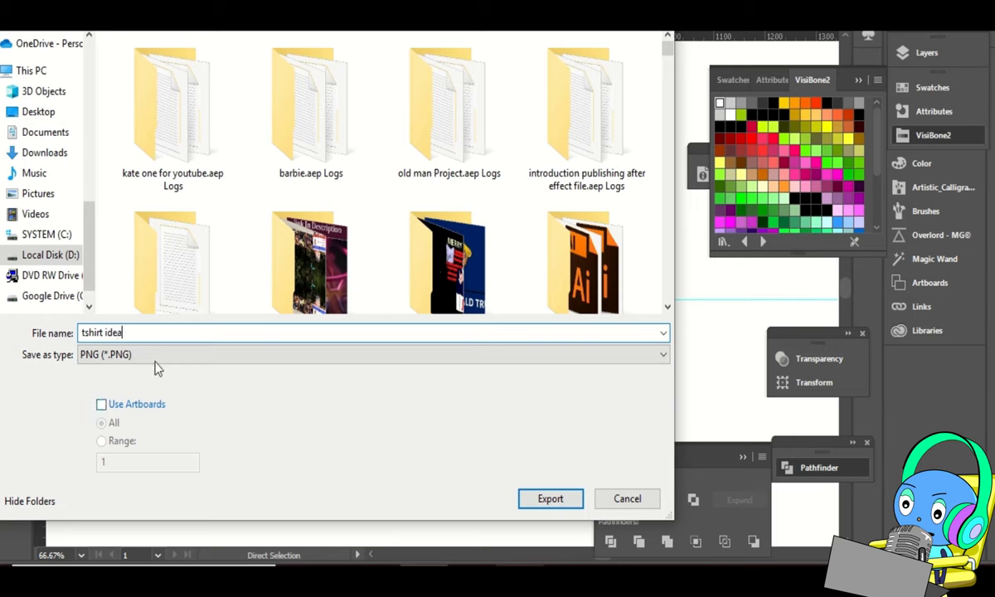
pyautogui.press('Tab')
pyautogui.write('bick')
pyautogui.press('BackSpace')
pyautogui.press('BackSpace')
pyautogui.press('BackSpace')
pyautogui.write('uck fiden')
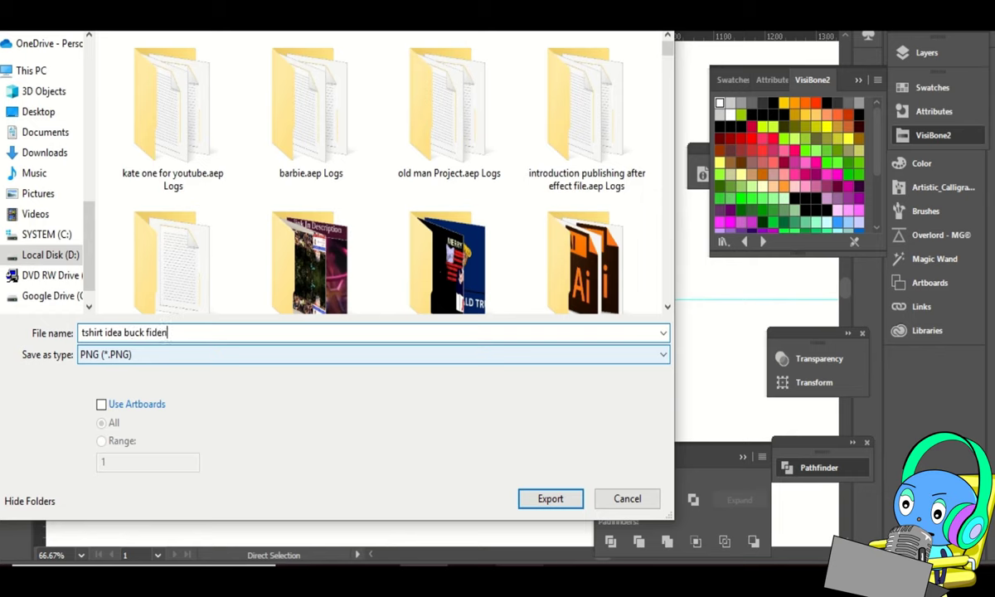
# Limit the export to the artboards and export the PNG at High (300 ppi) with a transparent background.
pyautogui.click(143, 403)
pyautogui.press('Return')
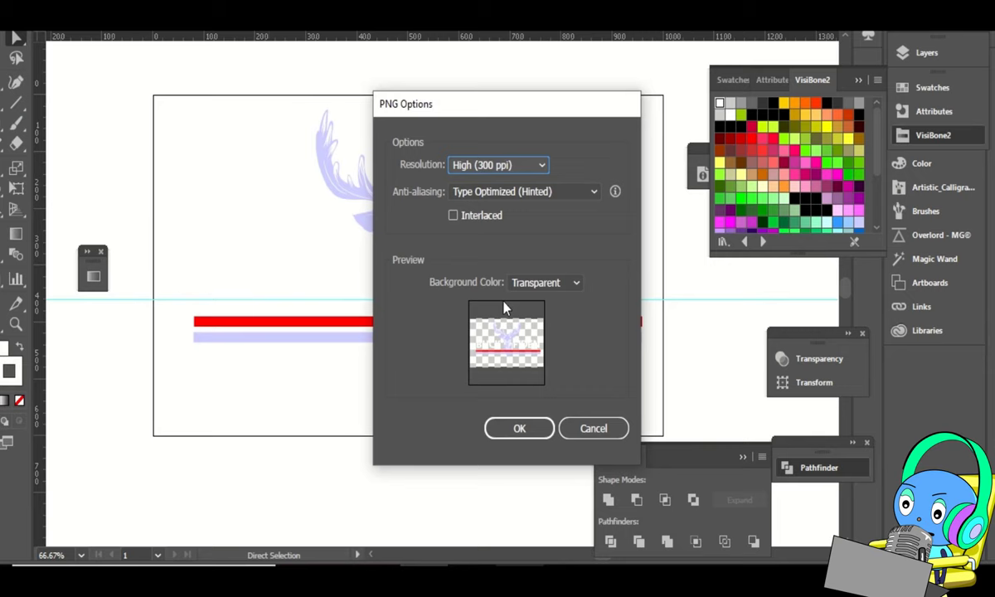
pyautogui.click(520, 429)
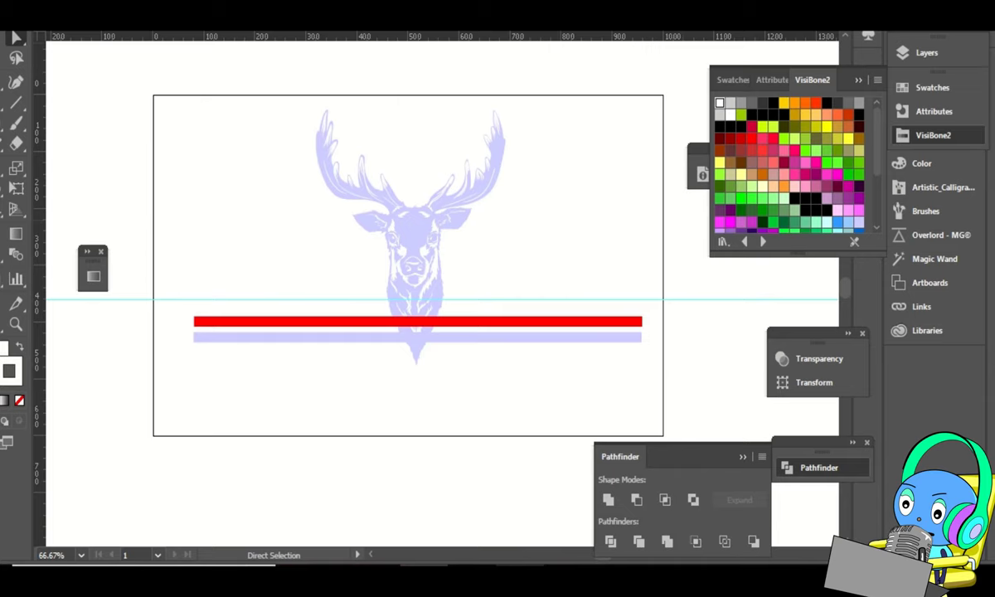
# Draw a rectangle covering the whole artboard on a new layer beneath the locked artwork layer.
pyautogui.press('space')
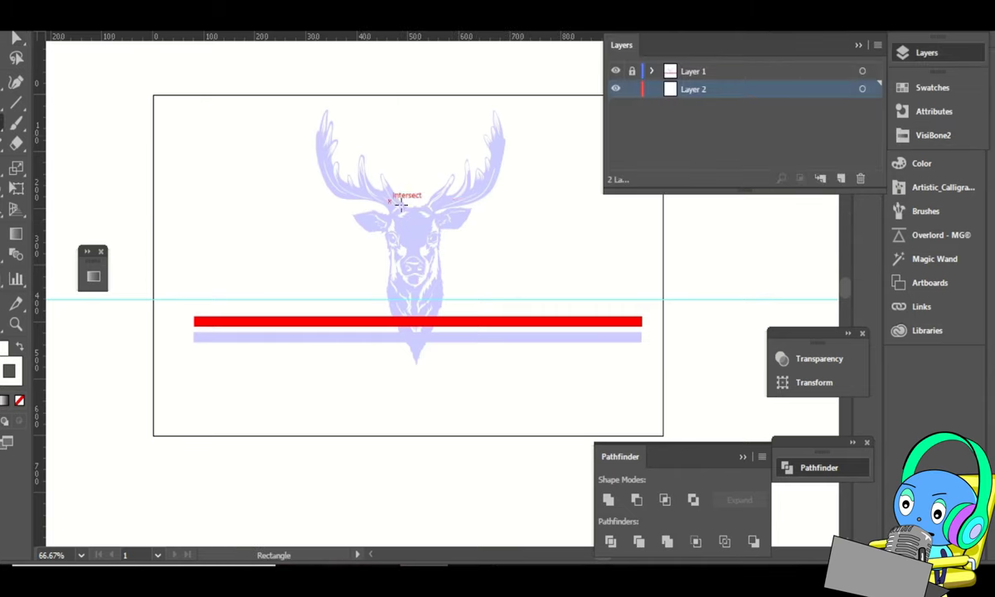
pyautogui.press('space')
pyautogui.moveTo(439, 165); pyautogui.dragTo(390, 165)
pyautogui.press('space')
pyautogui.moveTo(514, 165); pyautogui.dragTo(499, 201)
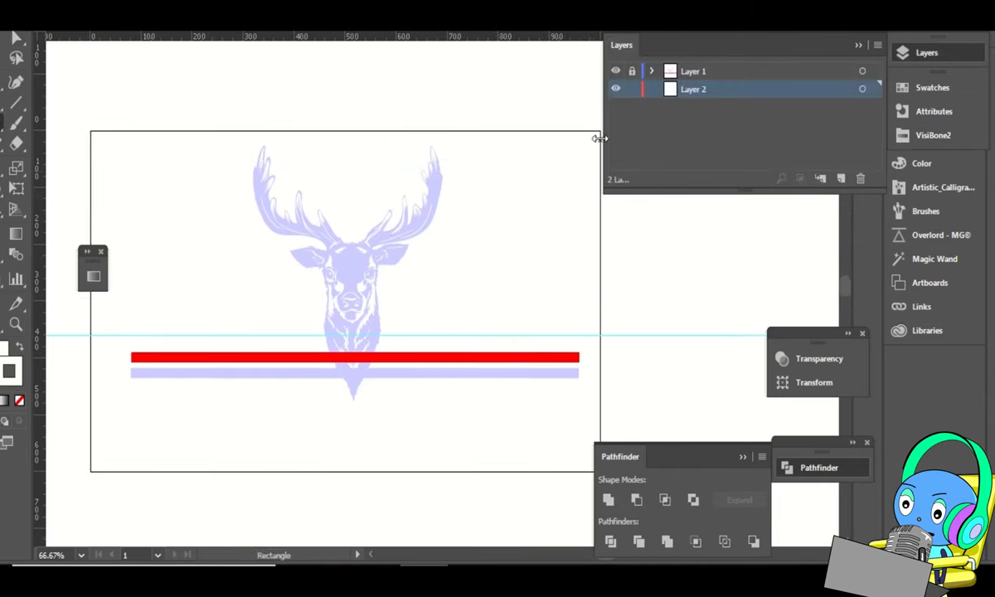
pyautogui.moveTo(599, 135); pyautogui.dragTo(90, 470)
# Give the background rectangle a black fill and a white outline.
pyautogui.click(934, 111)
pyautogui.click(932, 135)
pyautogui.click(772, 105)
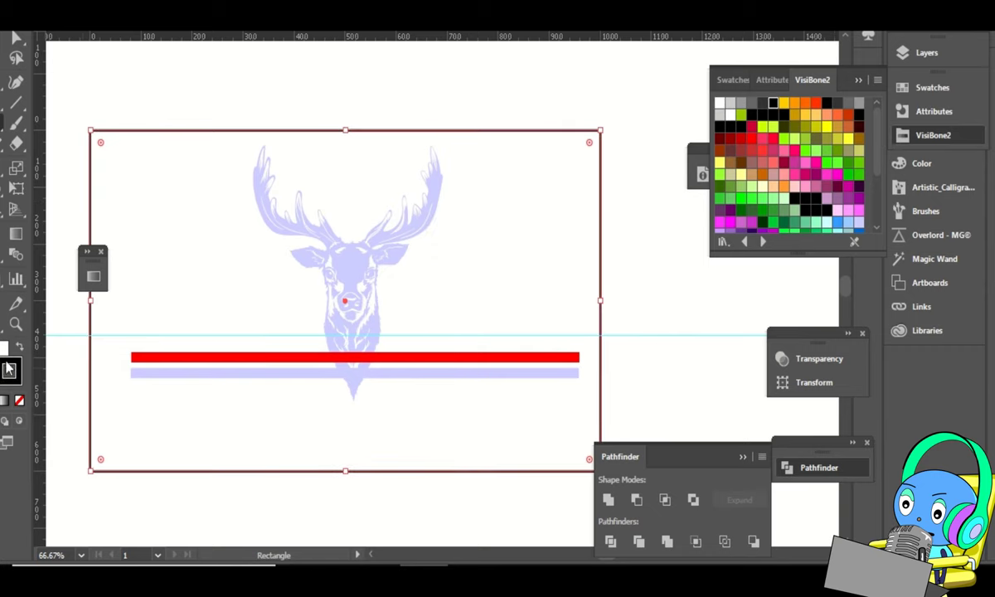
pyautogui.click(20, 346)
pyautogui.press('a')
pyautogui.click(650, 263)
# Examine the white lettering and the lavender deer head up close against the black background.
pyautogui.press('space')
pyautogui.moveTo(644, 274); pyautogui.dragTo(689, 213)
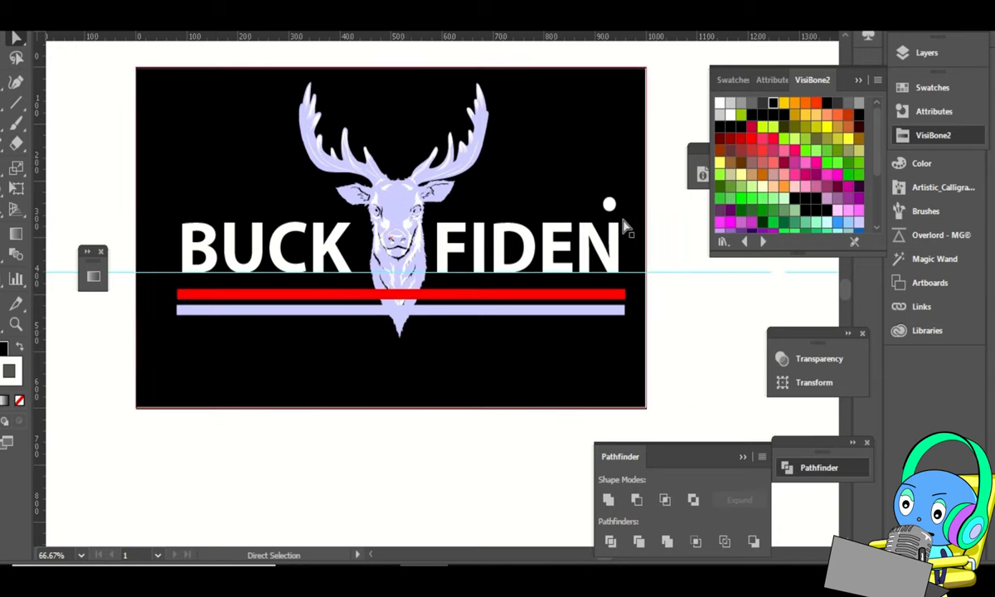
pyautogui.hotkey('ctrl', '+')
pyautogui.hotkey('ctrl', '+')
pyautogui.hotkey('ctrl', '+')
pyautogui.press('space')
pyautogui.moveTo(460, 180); pyautogui.dragTo(285, 268)
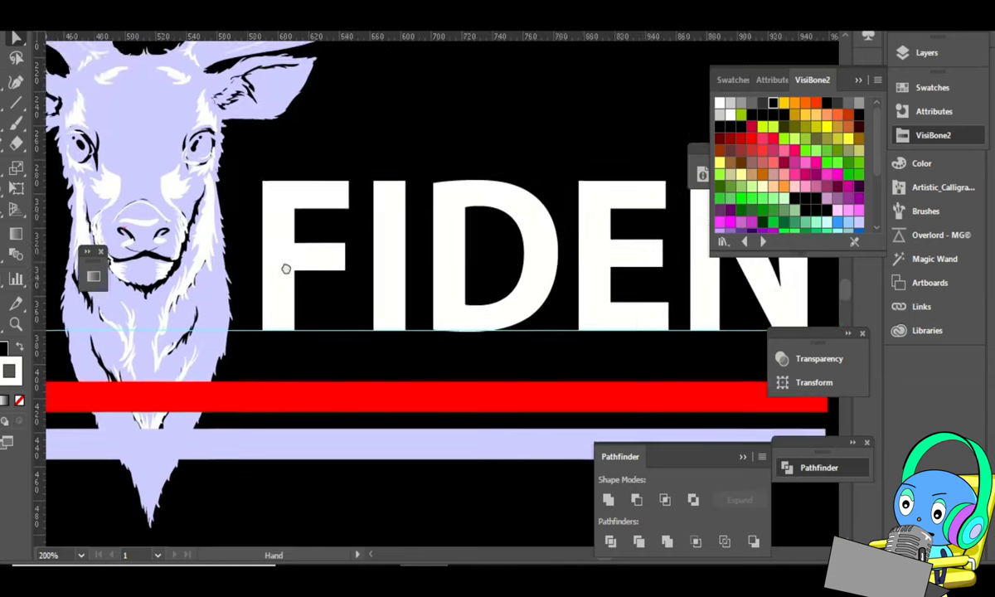
# Unlock Layer 1 and set the fill of the small white circle above the N of FIDEN to none, keeping its white outline.
pyautogui.moveTo(671, 149); pyautogui.dragTo(442, 240)
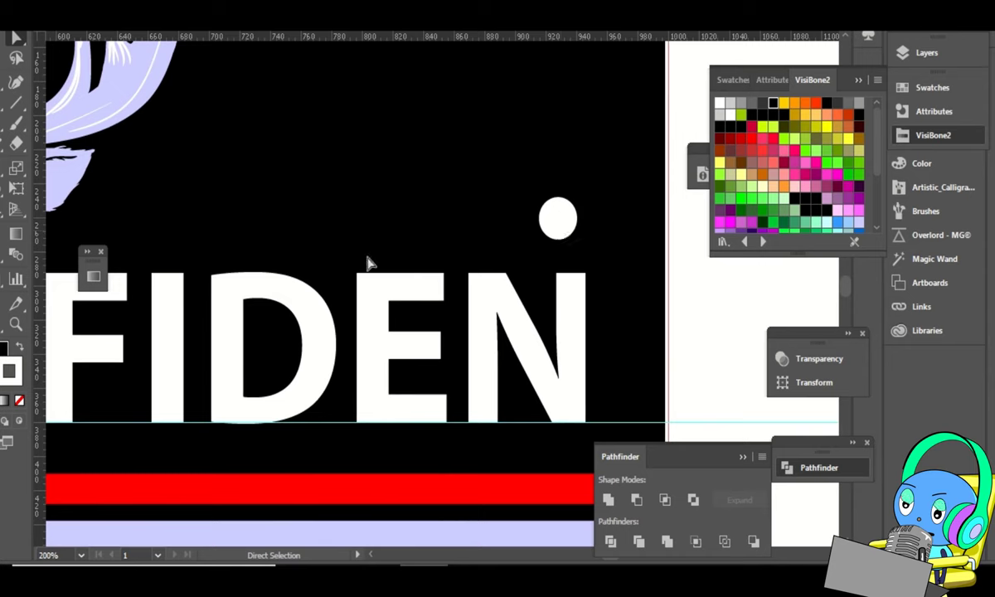
pyautogui.click(11, 398)
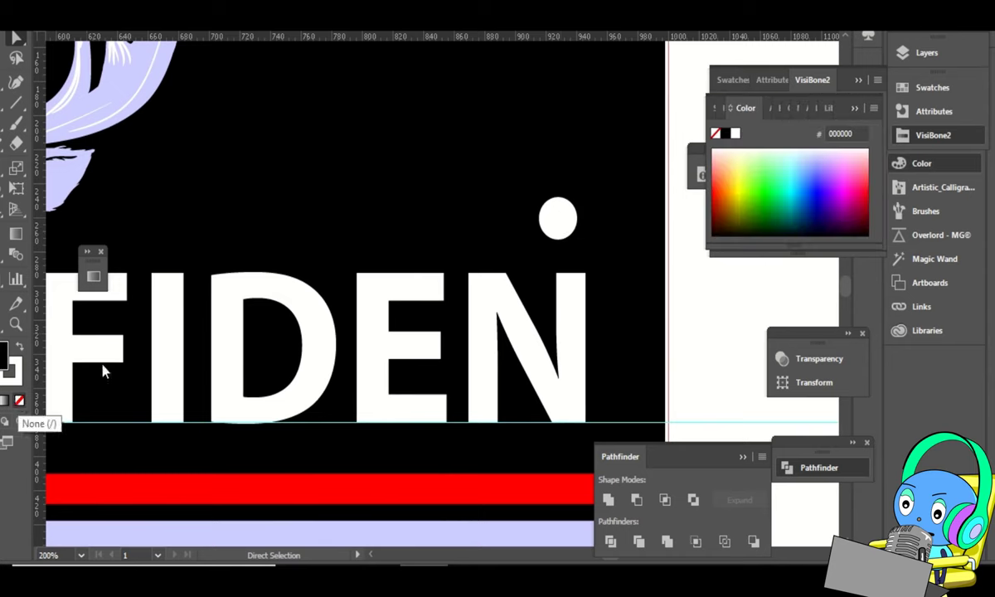
pyautogui.click(922, 53)
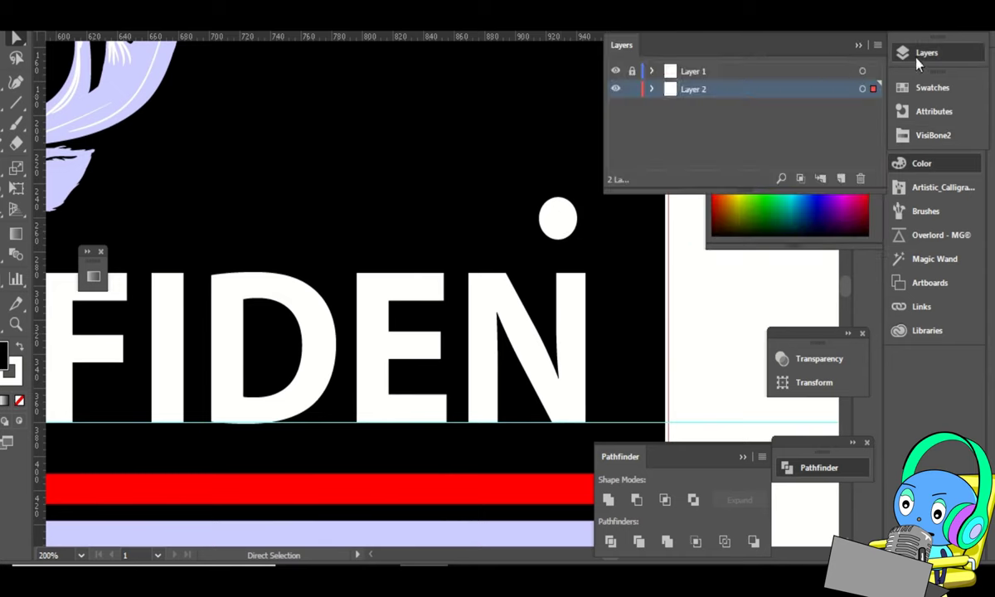
pyautogui.click(566, 218)
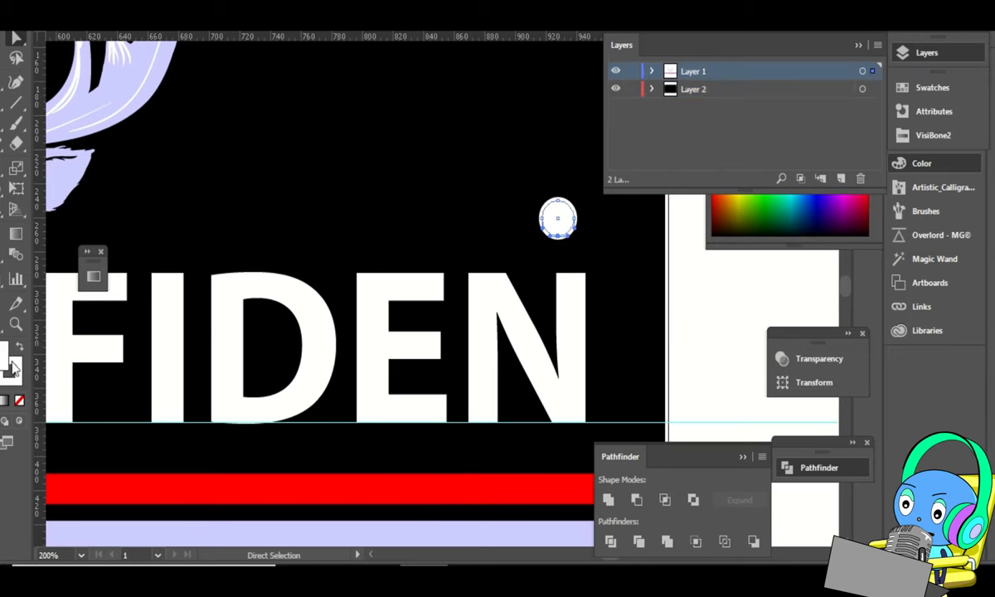
pyautogui.click(19, 403)
pyautogui.click(784, 284)
pyautogui.hotkey('ctrl', '-')
pyautogui.hotkey('ctrl', '-')
pyautogui.hotkey('ctrl', '-')
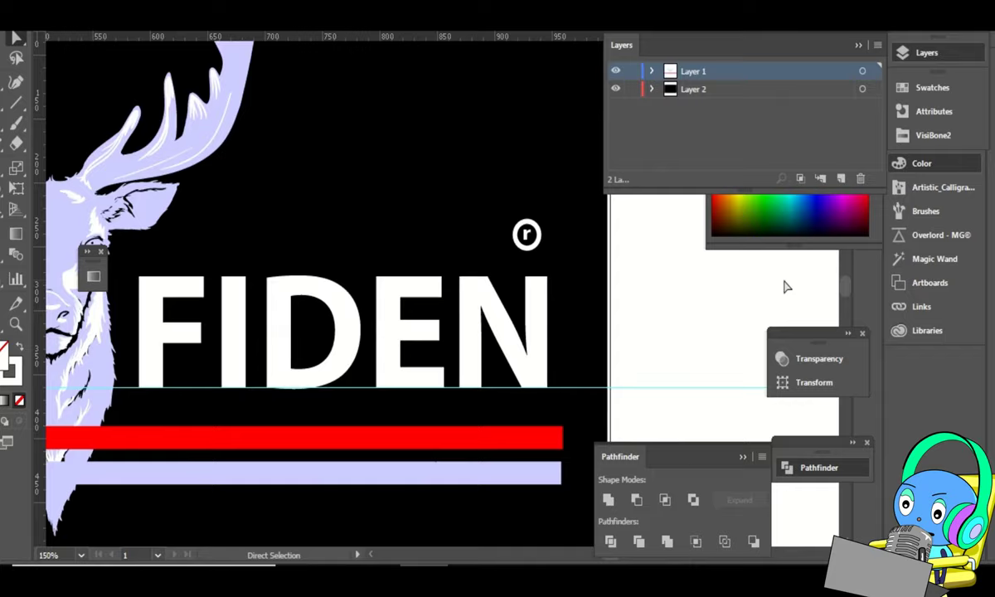
pyautogui.press('space')
pyautogui.moveTo(559, 295); pyautogui.dragTo(668, 298)
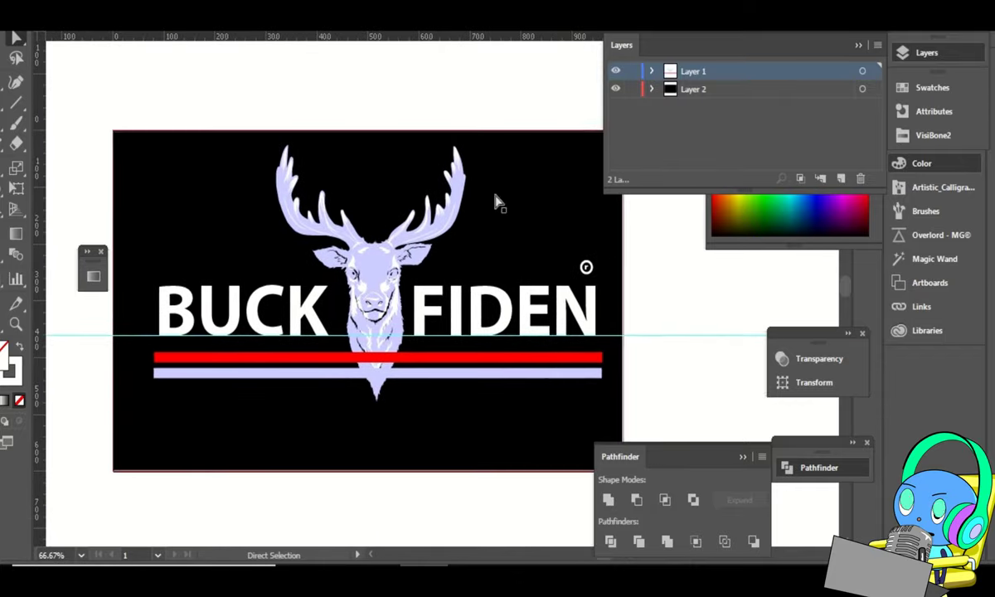